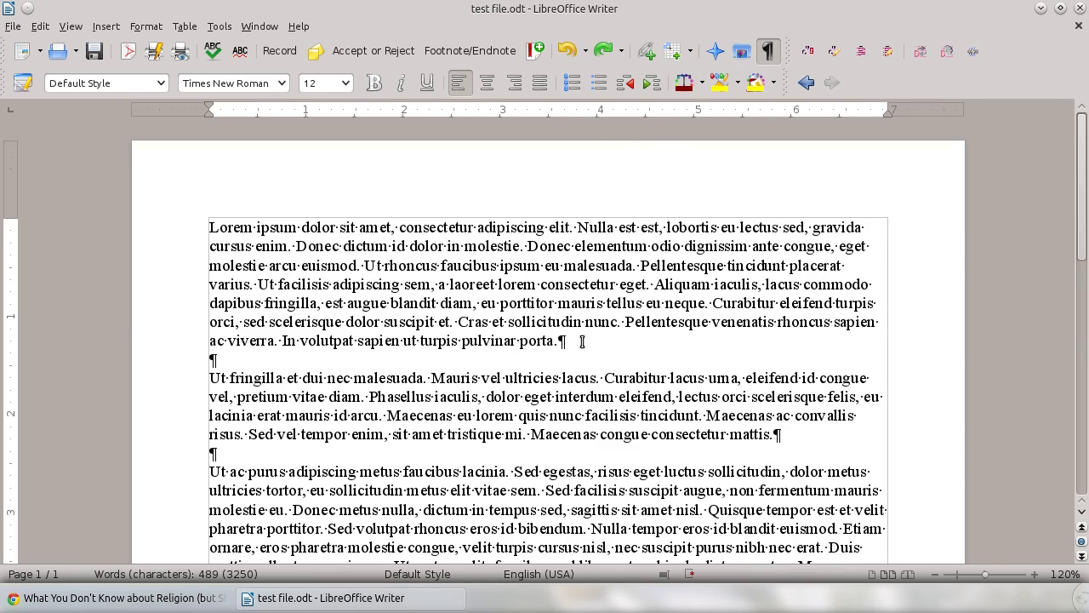
# Step: Select the first paragraph, starting with "Lorem ipsum", and apply the Default Style paragraph style to it
pyautogui.moveTo(582, 341); pyautogui.dragTo(198, 238)
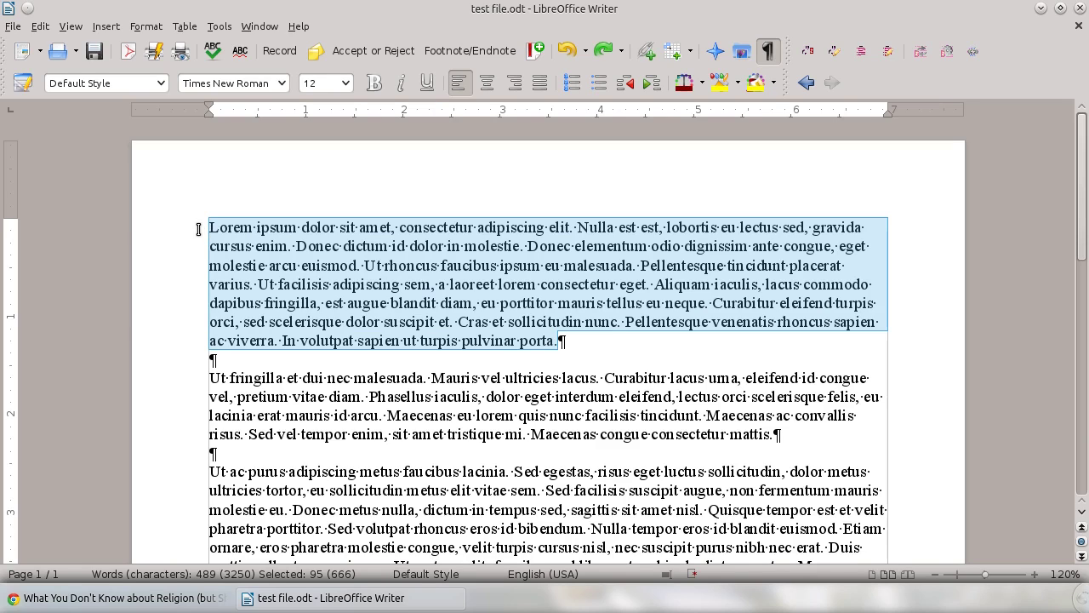
pyautogui.click(166, 85)
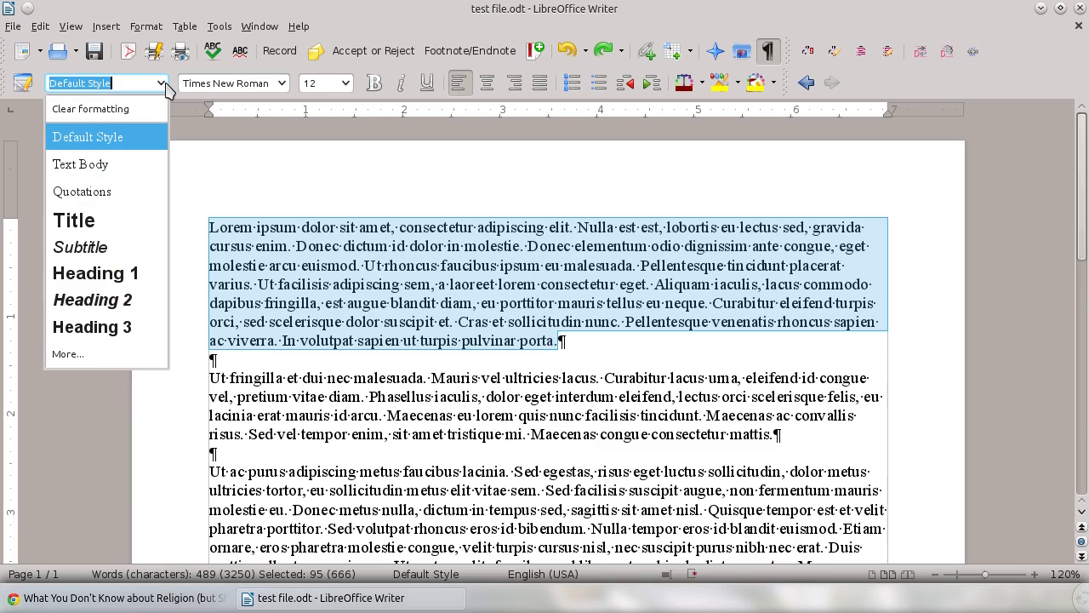
pyautogui.click(163, 83)
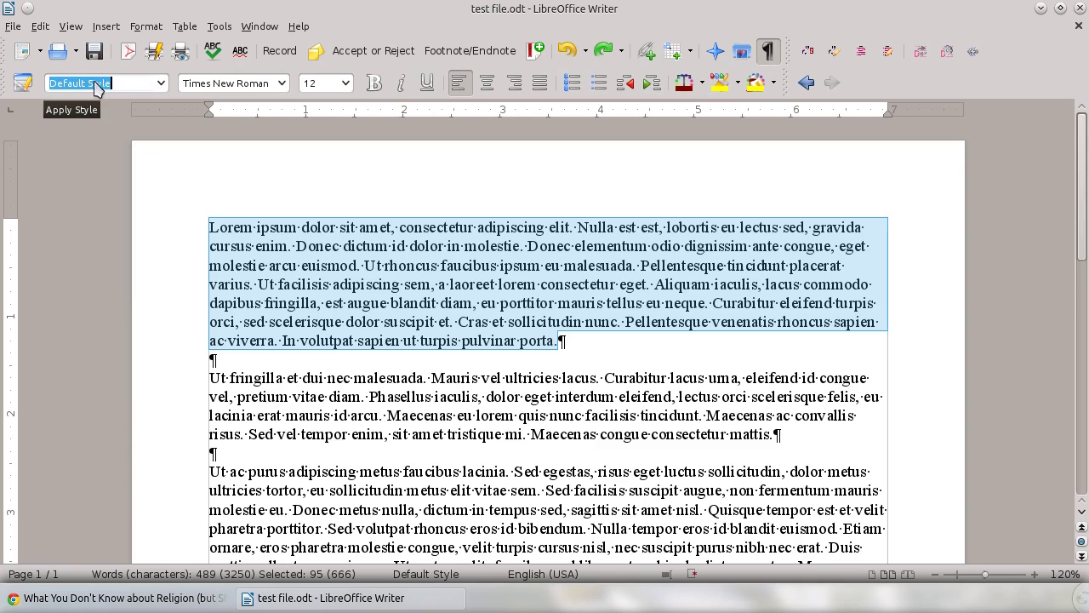
pyautogui.click(210, 227)
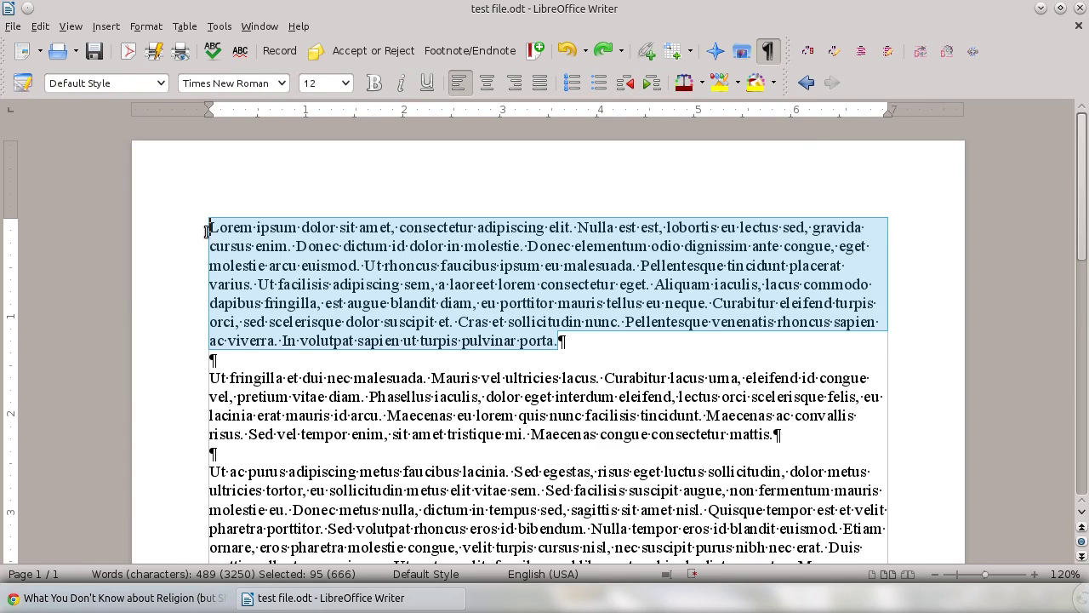
pyautogui.moveTo(558, 340); pyautogui.dragTo(165, 222)
pyautogui.click(161, 83)
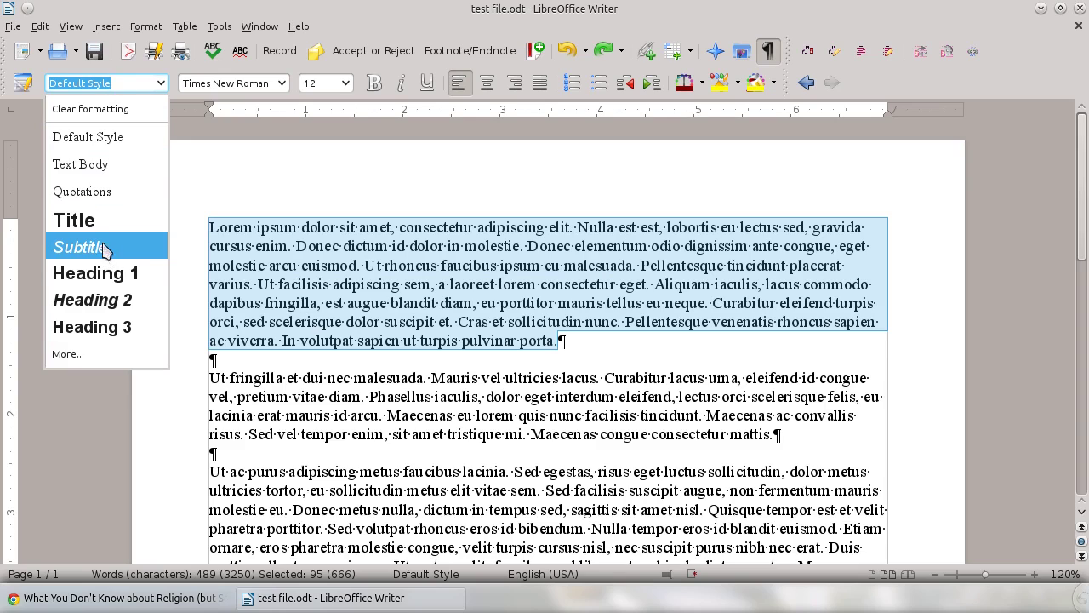
pyautogui.click(115, 141)
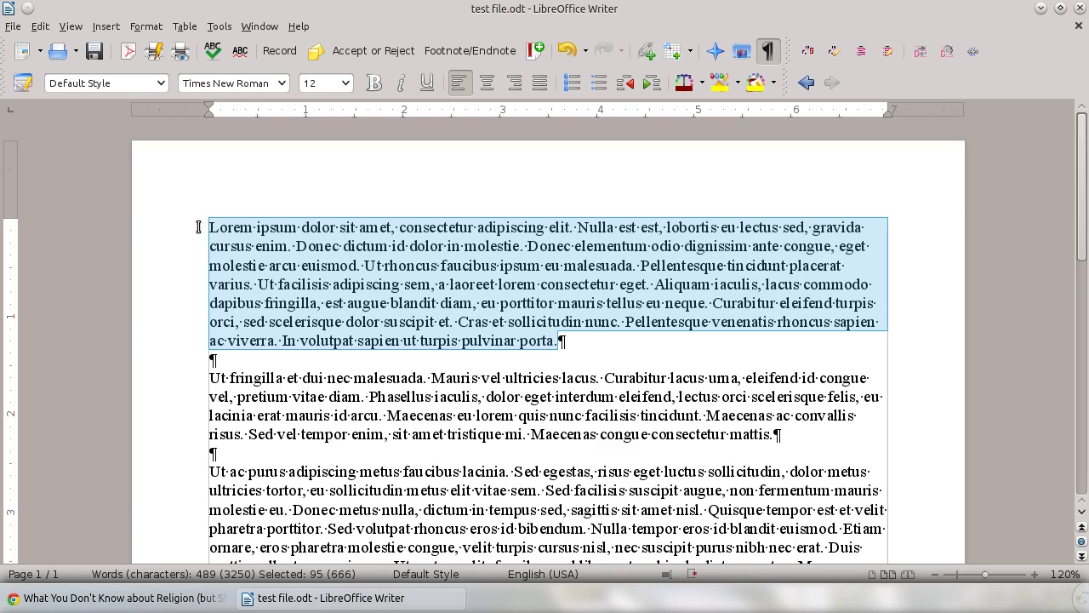
pyautogui.click(202, 384)
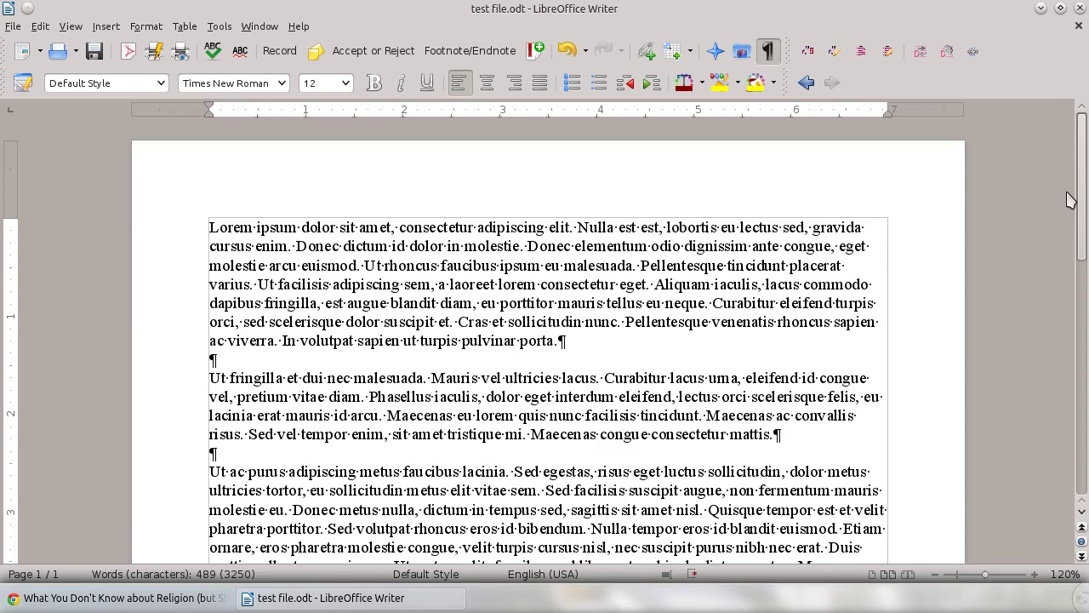
pyautogui.scroll(-3, 451, 300)
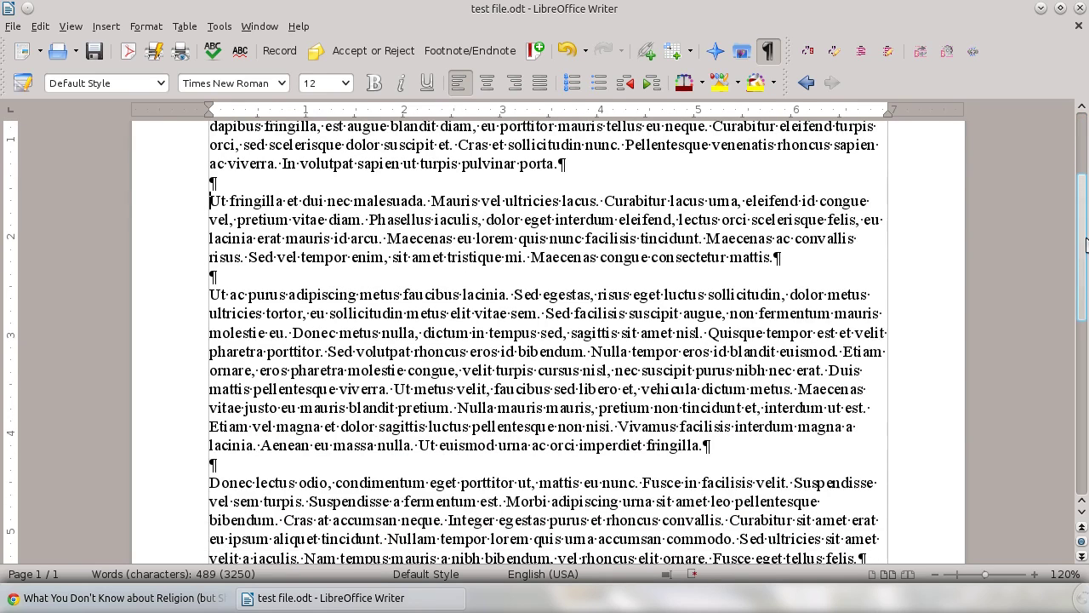
pyautogui.moveTo(205, 248); pyautogui.dragTo(812, 307)
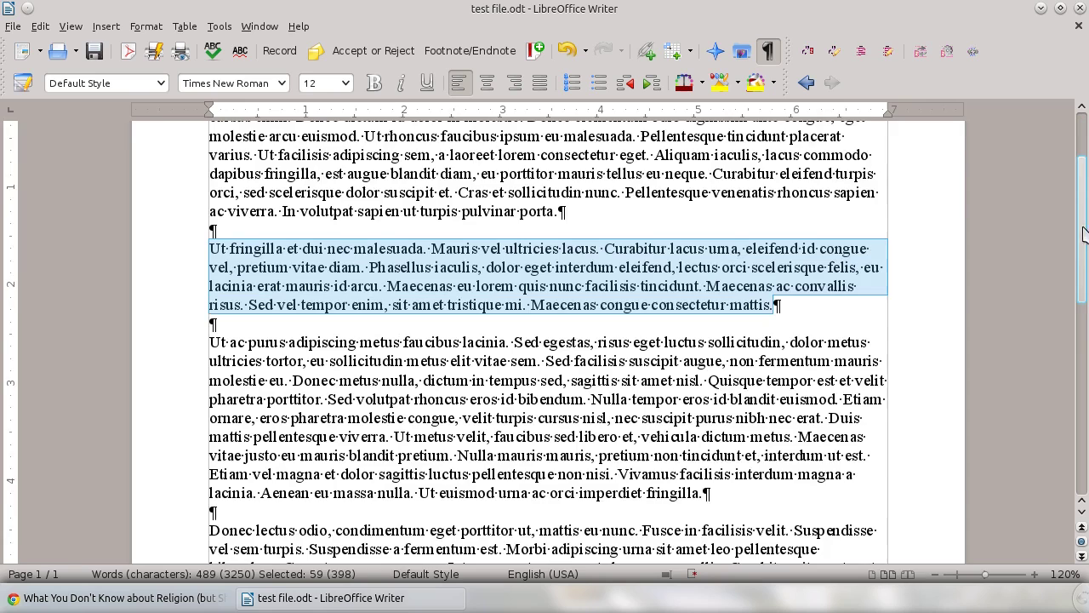
pyautogui.scroll(-3, 1087, 287)
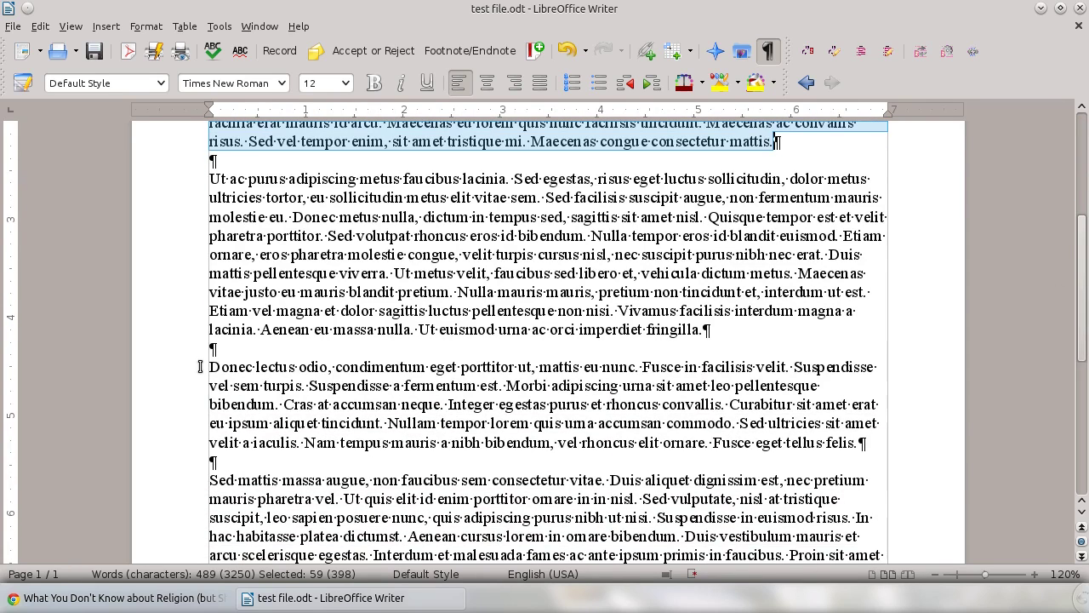
pyautogui.moveTo(203, 368); pyautogui.dragTo(869, 444)
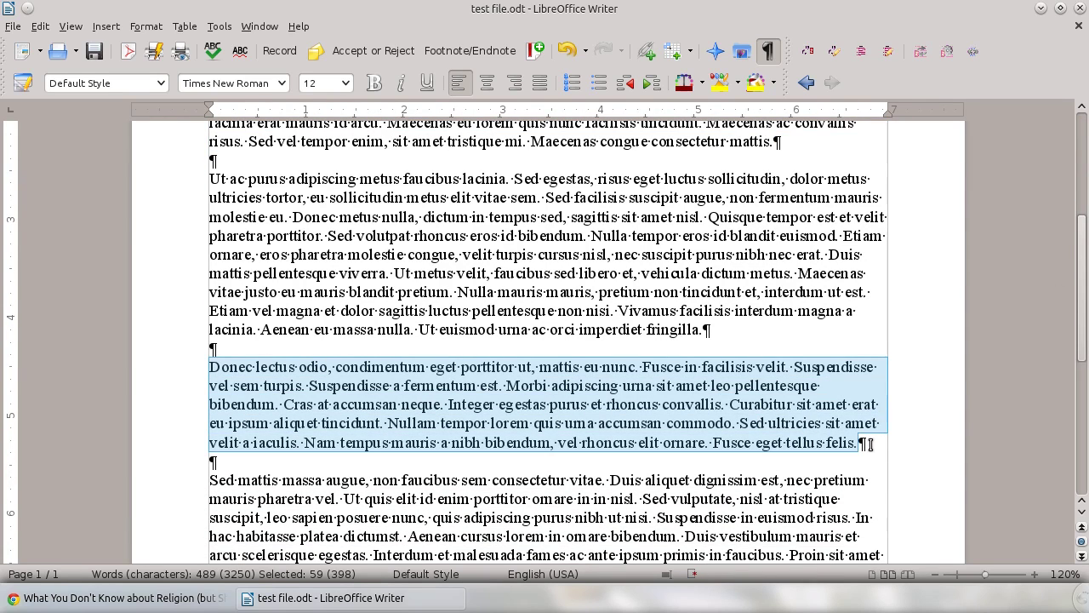
pyautogui.moveTo(1073, 325); pyautogui.dragTo(1081, 245)
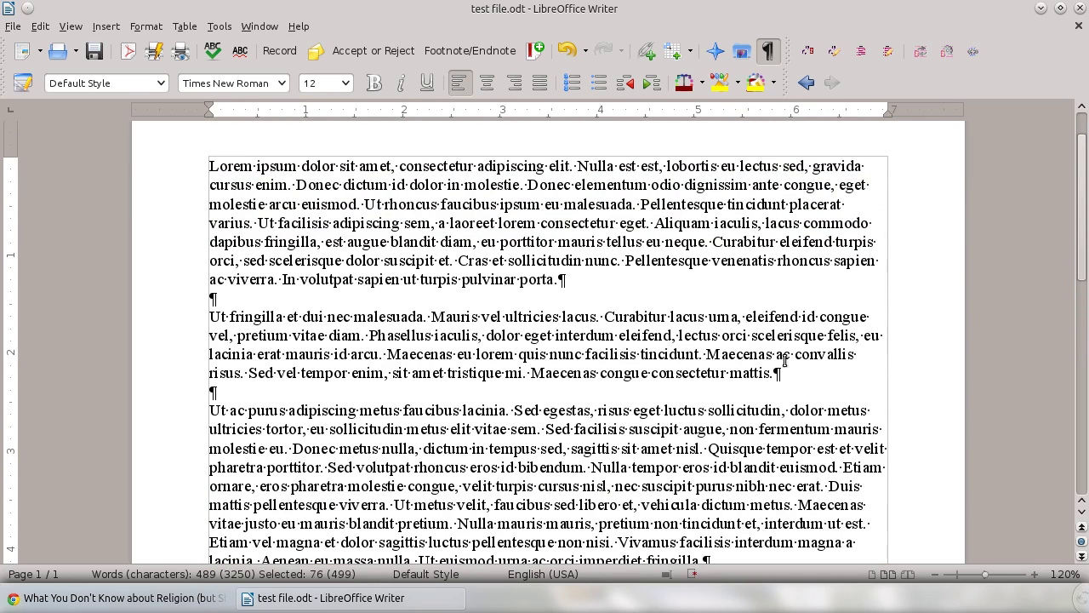
# Step: Apply the Quotations paragraph style to the whole paragraph beginning "Ut fringilla et dui"
pyautogui.moveTo(774, 372); pyautogui.dragTo(206, 321)
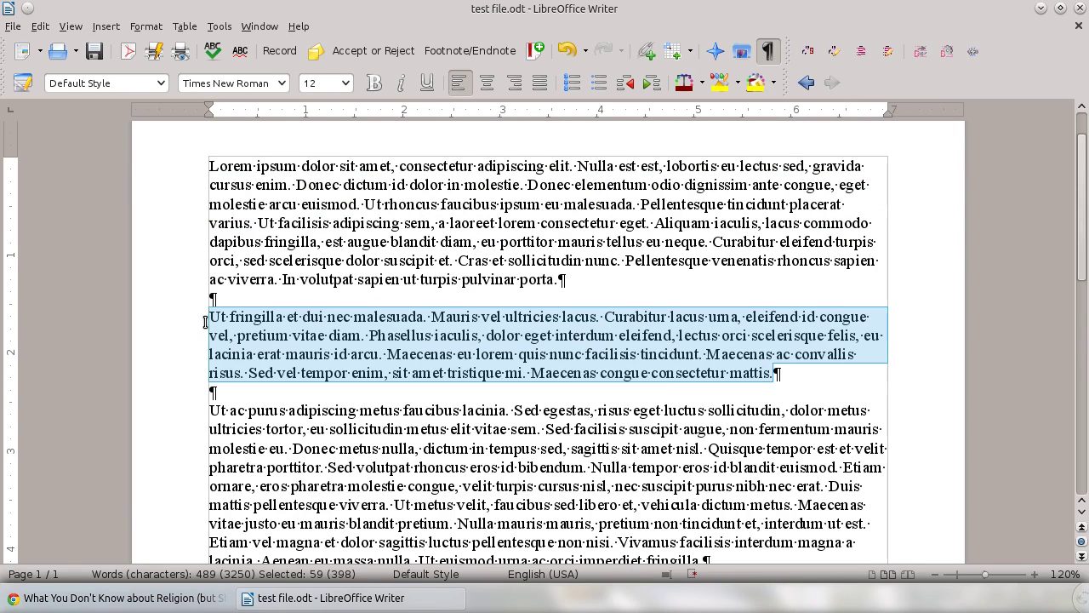
pyautogui.click(158, 83)
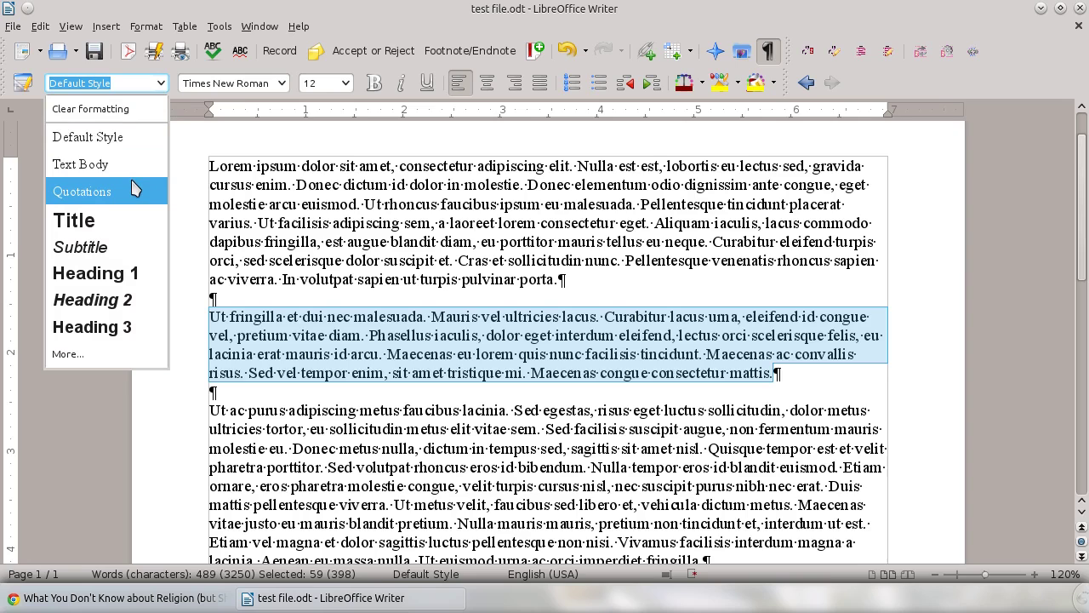
pyautogui.click(84, 192)
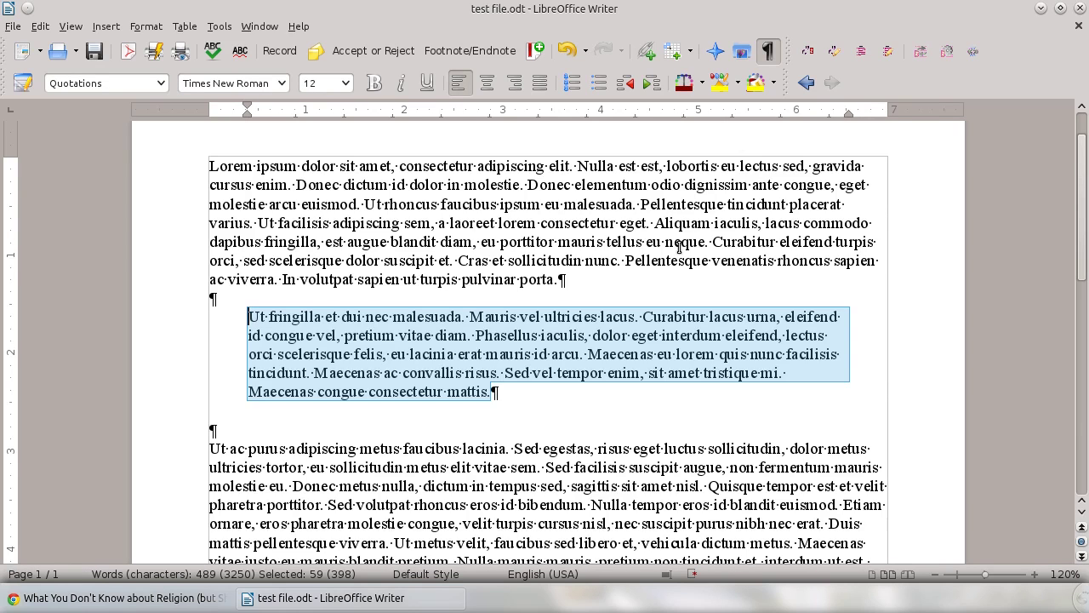
# Step: Modify the Quotations paragraph style to use the Italic font style, apply the change and close the styles list
pyautogui.click(161, 85)
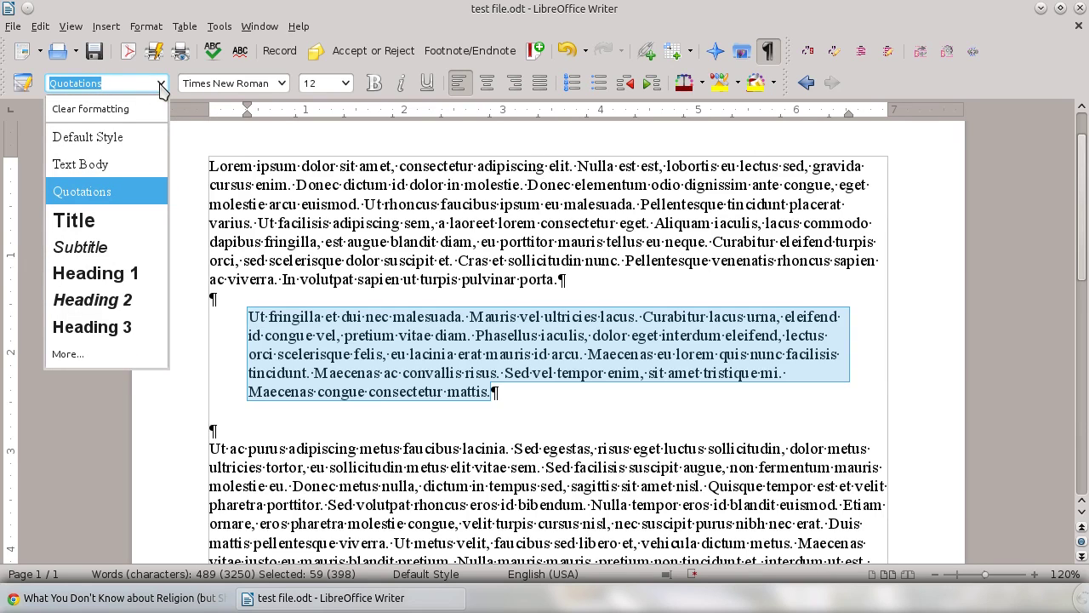
pyautogui.click(79, 357)
pyautogui.press('F11')
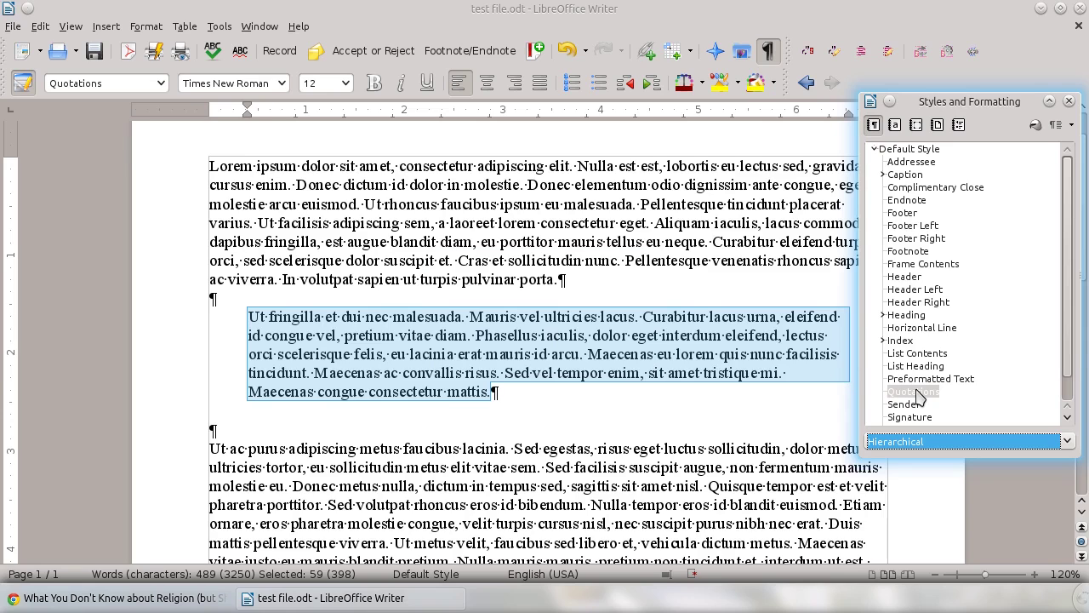
pyautogui.rightClick(919, 397)
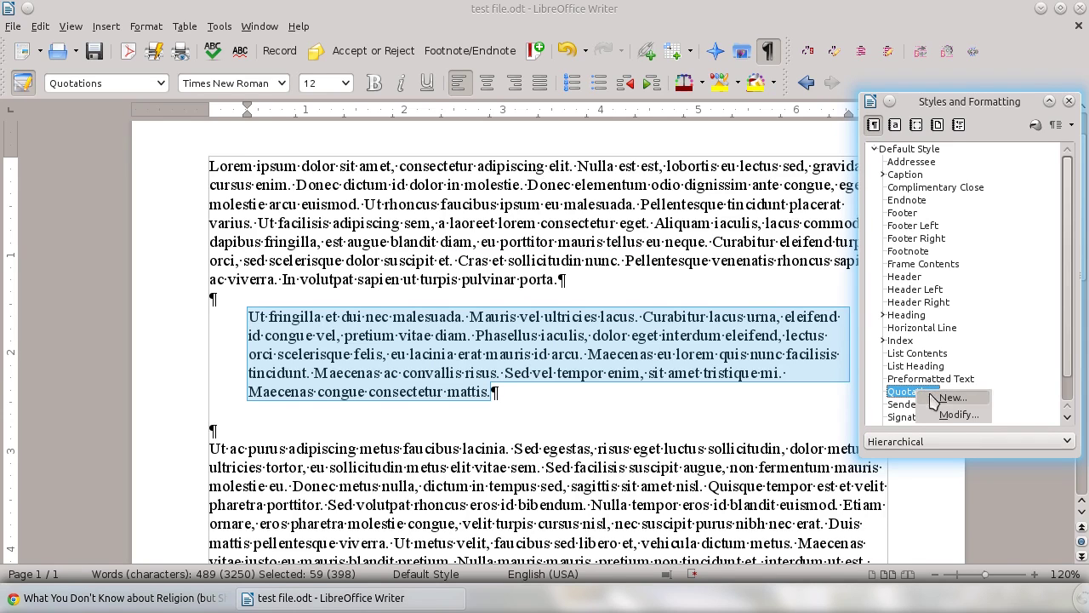
pyautogui.click(956, 414)
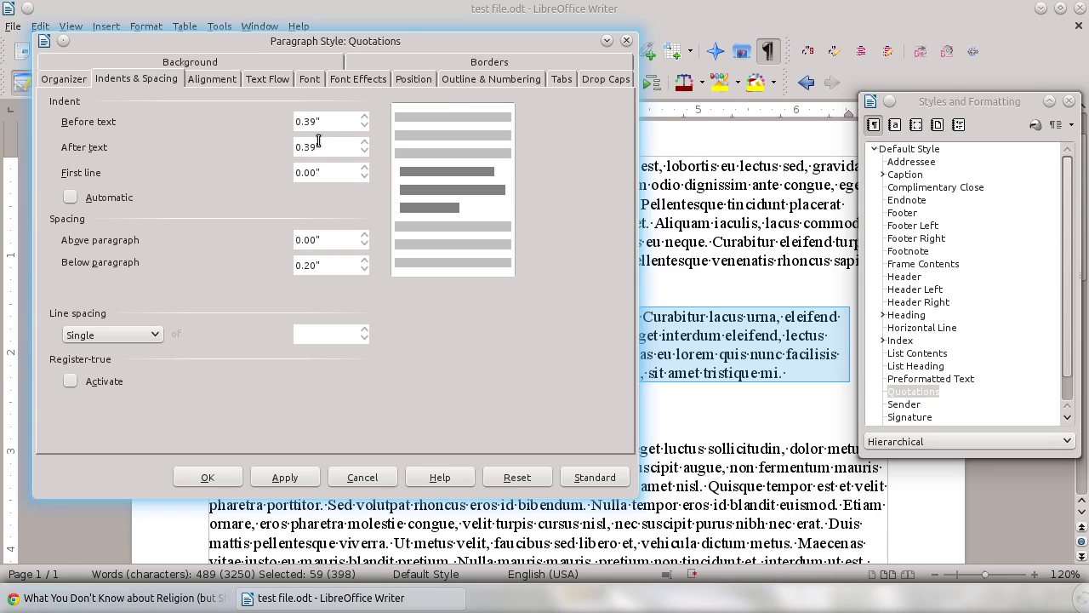
pyautogui.click(313, 82)
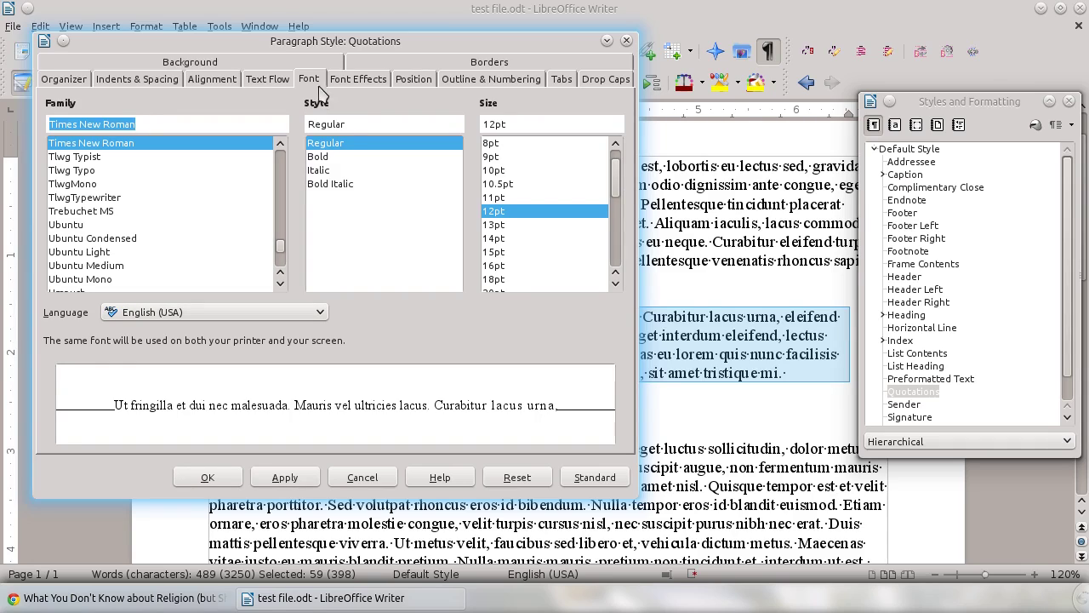
pyautogui.click(325, 174)
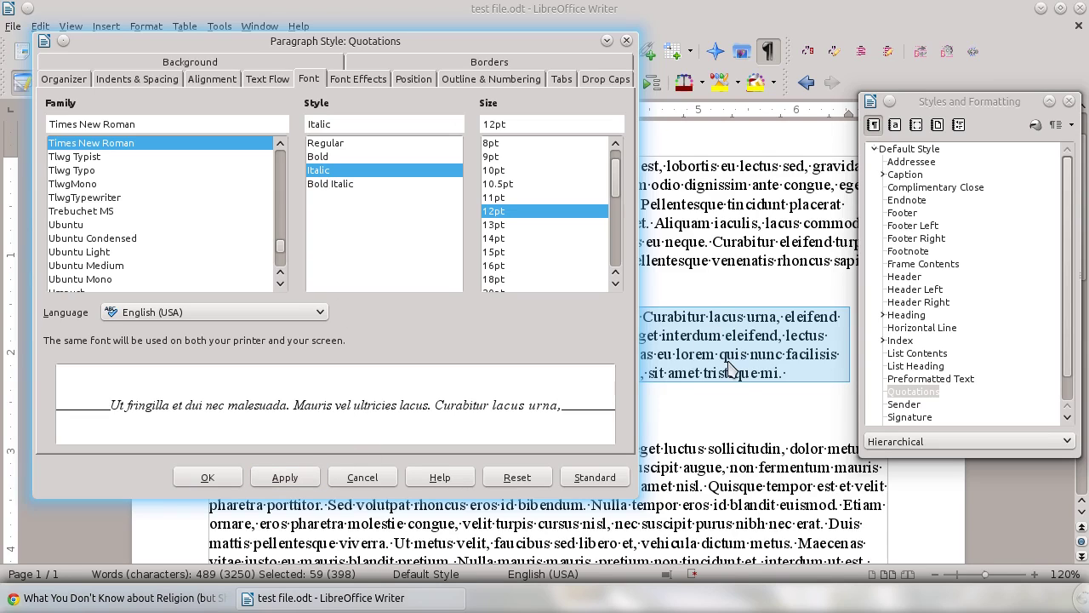
pyautogui.click(285, 478)
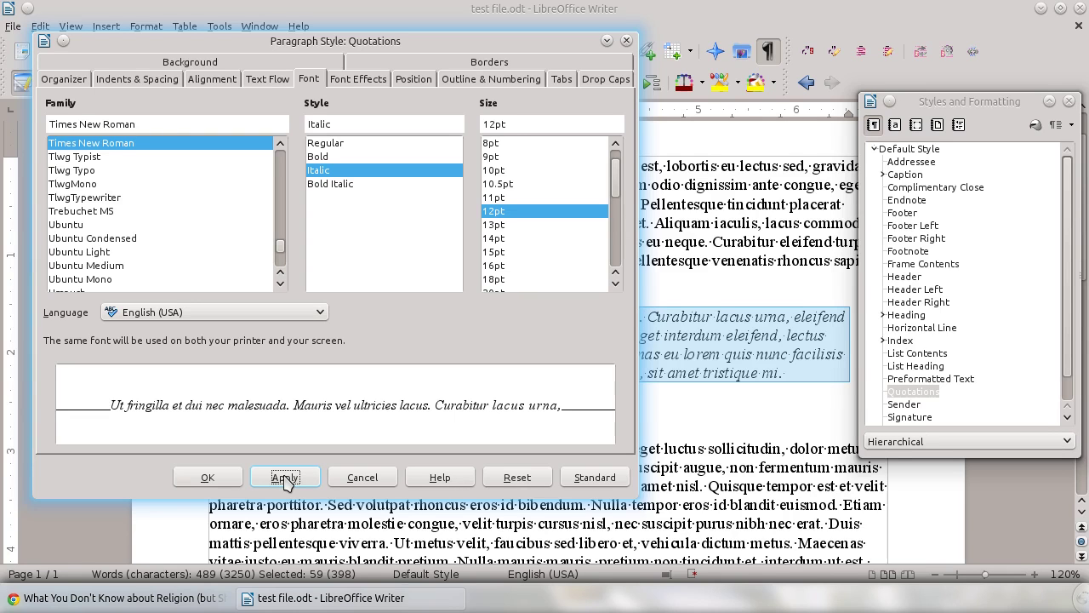
pyautogui.click(207, 477)
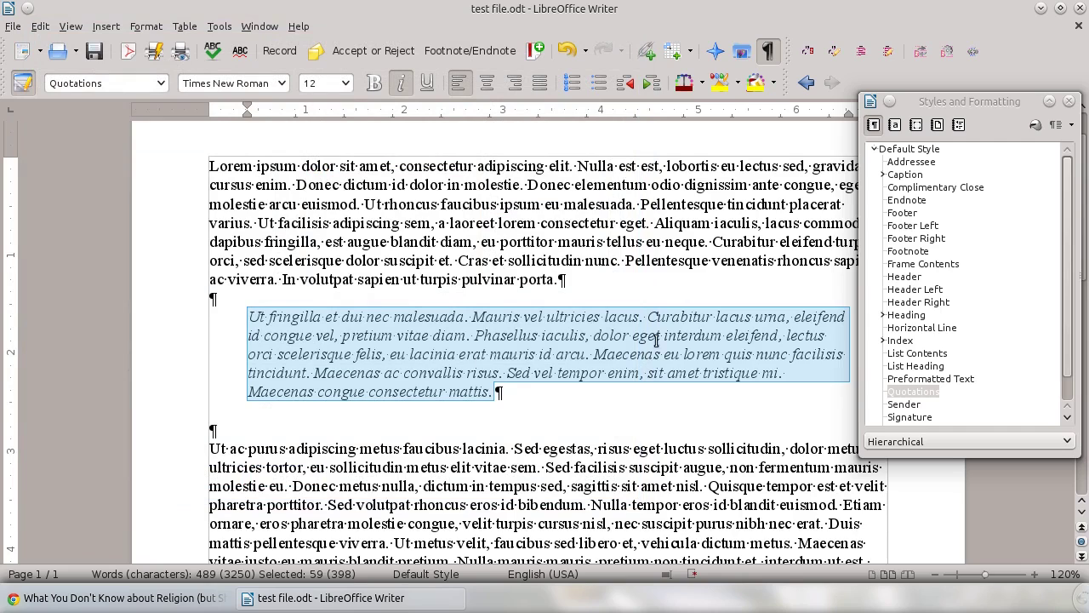
pyautogui.click(1068, 101)
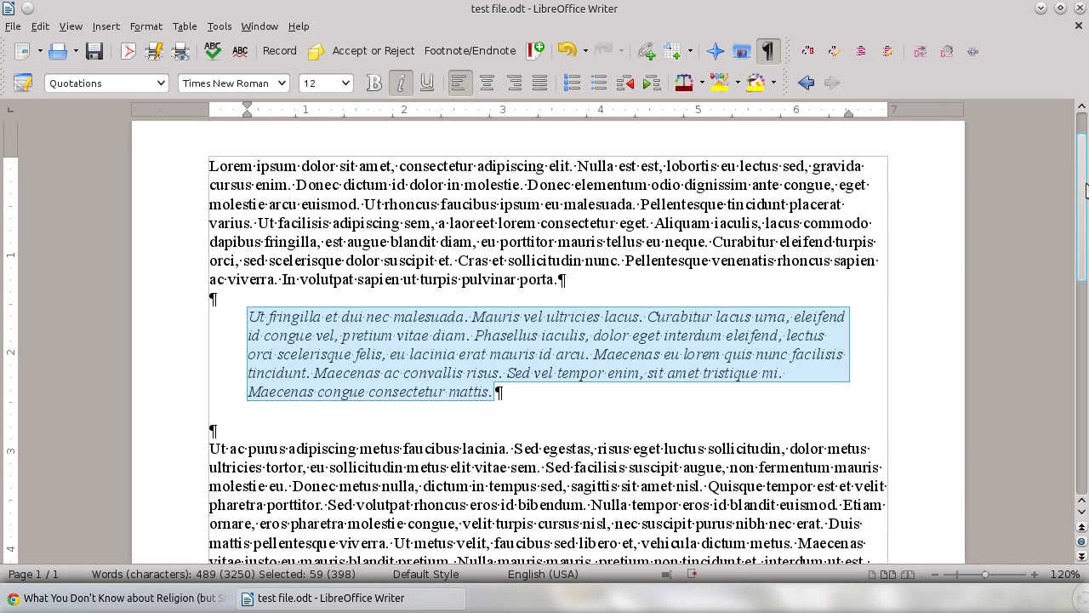
# Step: Apply the Quotations paragraph style to the whole paragraph beginning "Donec lectus odio"
pyautogui.moveTo(1084, 189); pyautogui.dragTo(1084, 287)
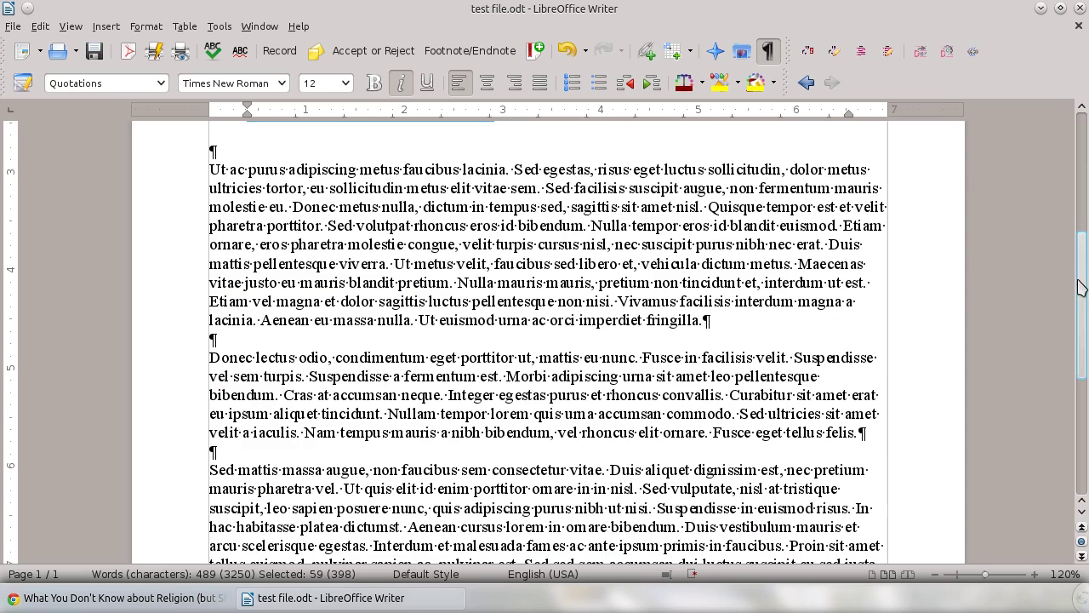
pyautogui.moveTo(200, 357); pyautogui.dragTo(861, 432)
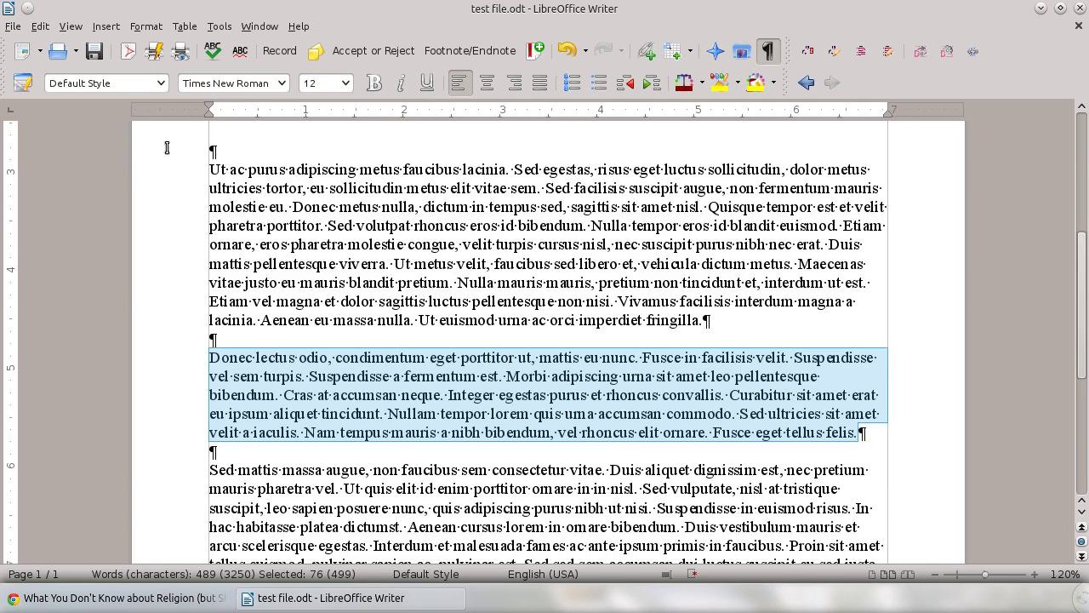
pyautogui.click(165, 83)
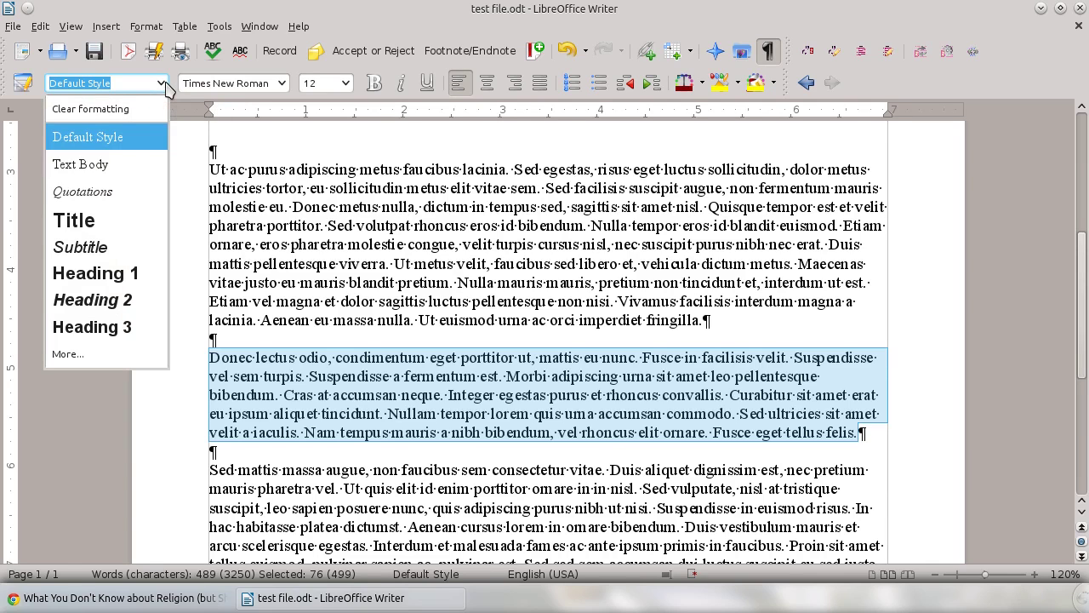
pyautogui.click(114, 195)
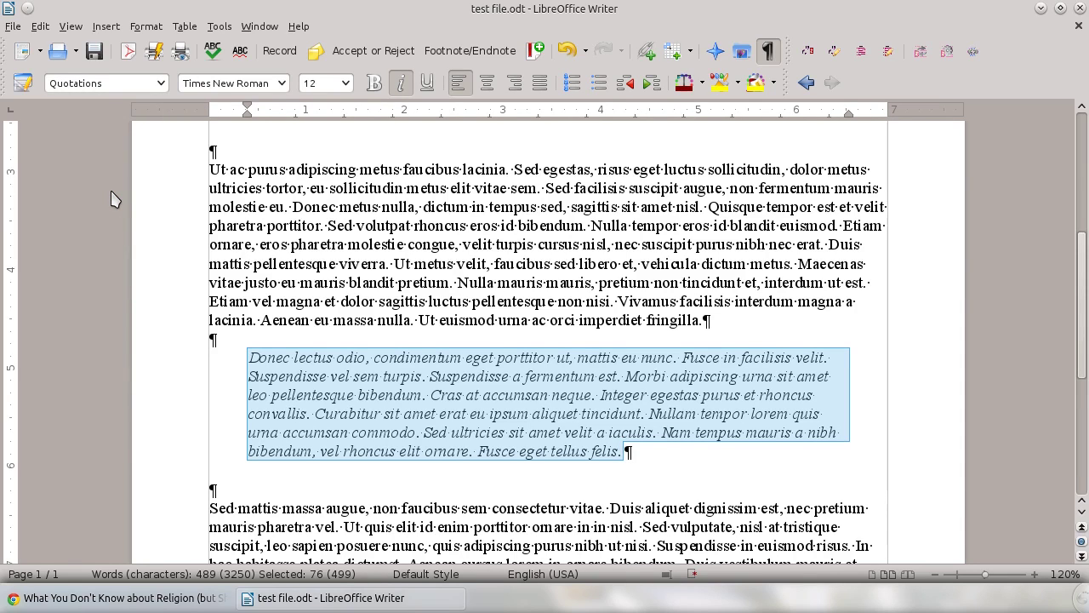
# Step: Modify the Quotations paragraph style to use a 14pt Bold Italic font
pyautogui.click(934, 574)
pyautogui.click(934, 574)
pyautogui.moveTo(1082, 335); pyautogui.dragTo(1082, 292)
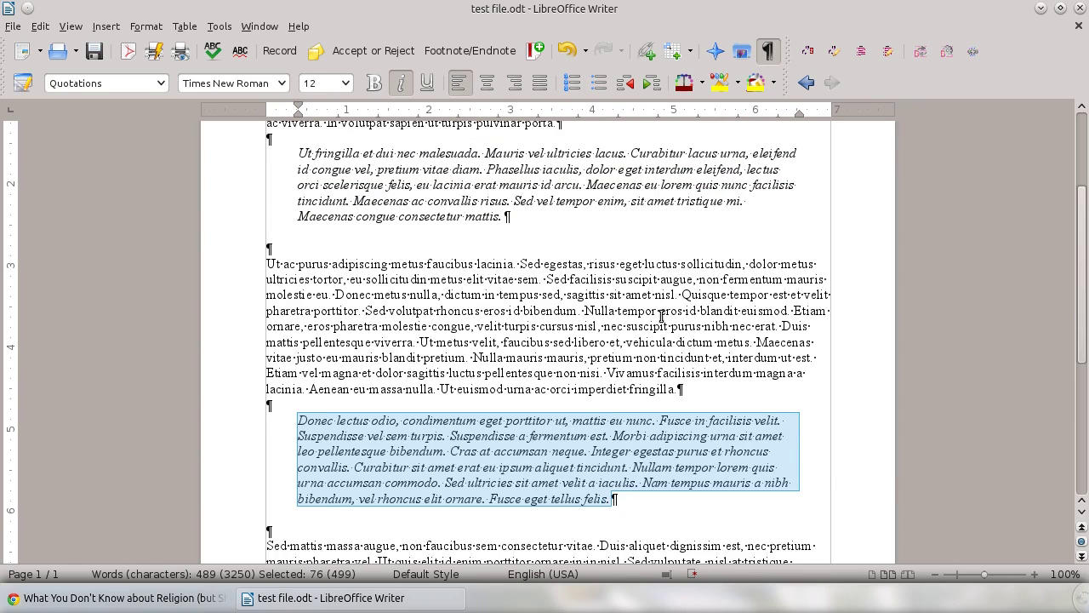
pyautogui.press('F11')
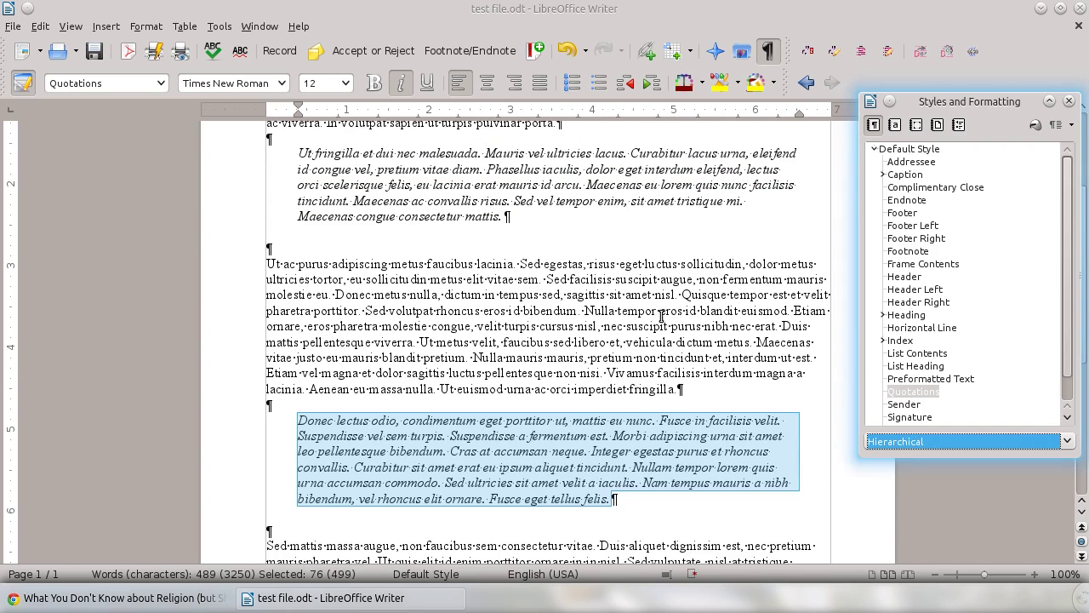
pyautogui.rightClick(930, 398)
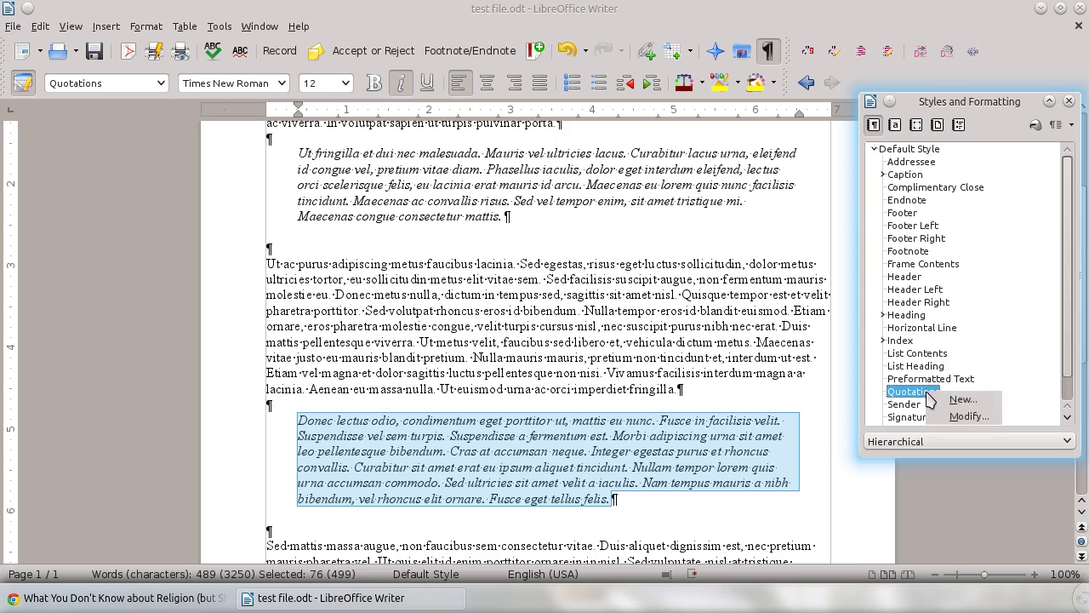
pyautogui.click(957, 416)
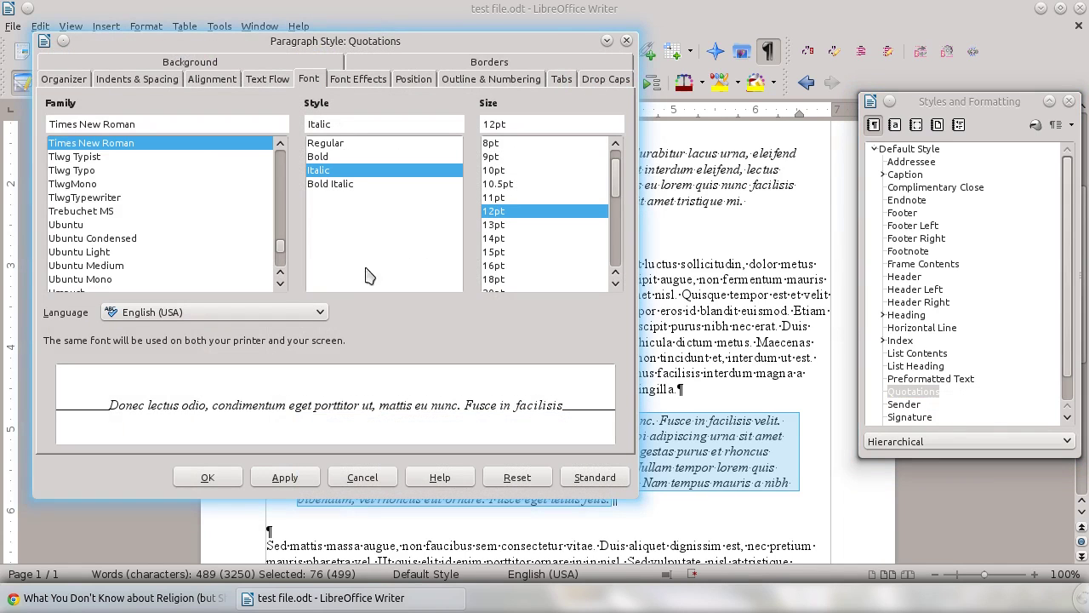
pyautogui.click(496, 239)
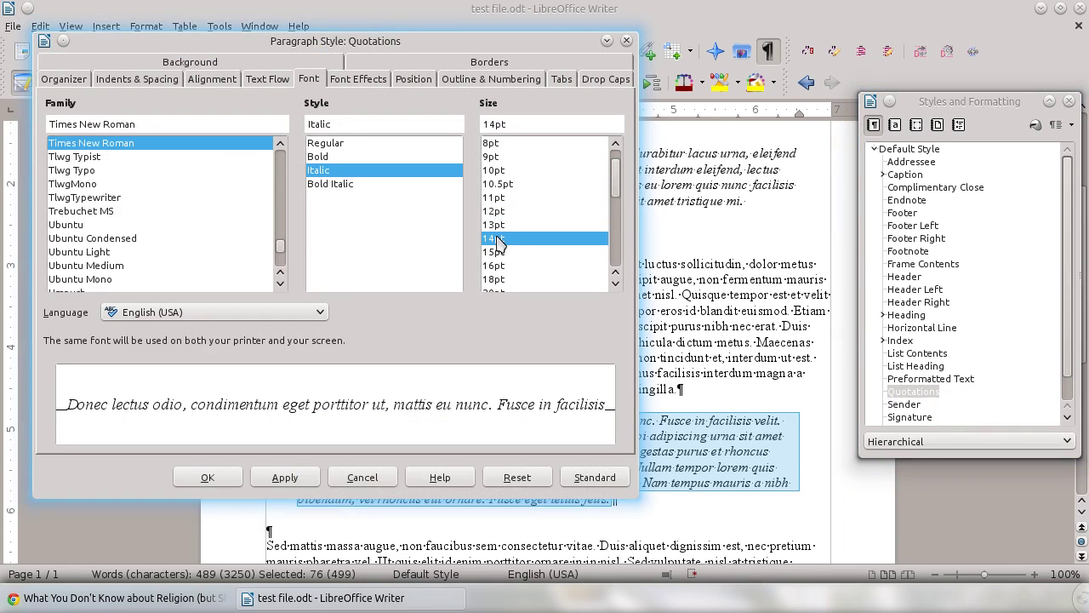
pyautogui.click(337, 185)
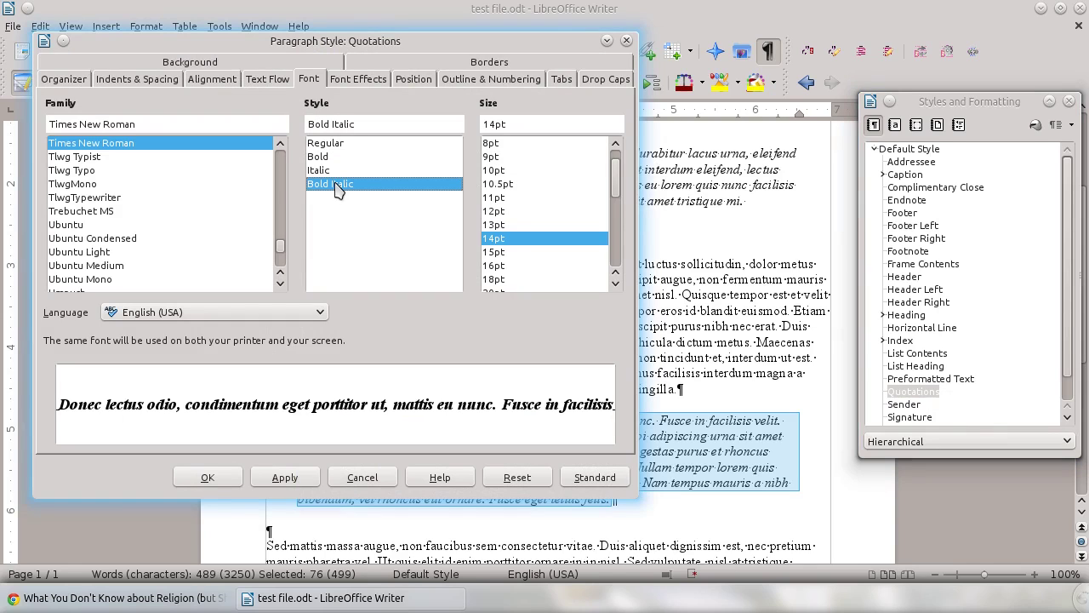
# Step: Set the Quotations style's indents before and after text to 0.50", apply the changes and close the styles list
pyautogui.click(160, 81)
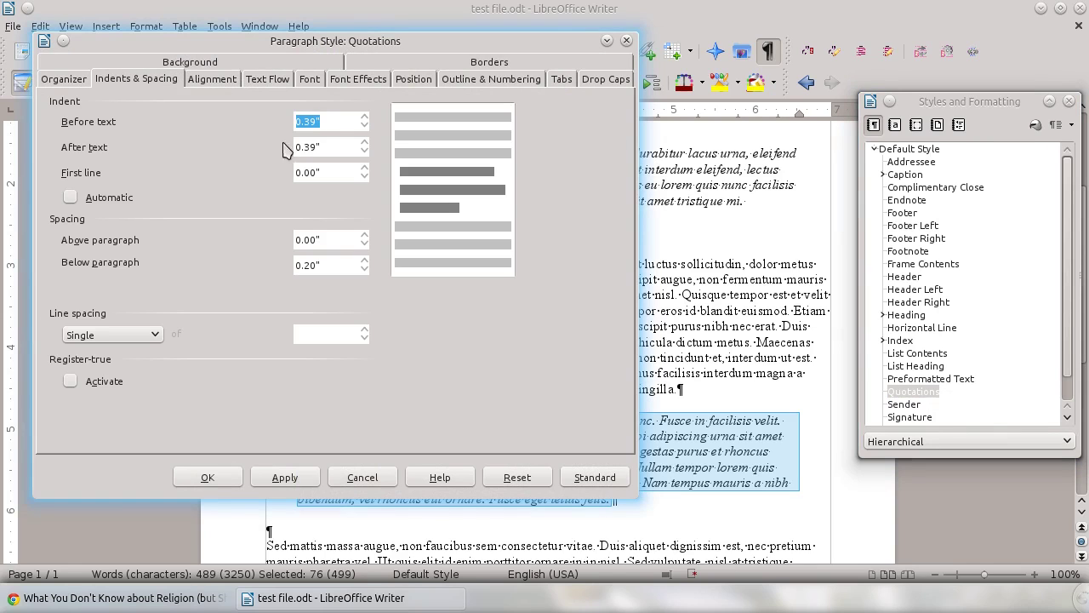
pyautogui.click(309, 122)
pyautogui.press('BackSpace')
pyautogui.press('Delete')
pyautogui.press('Delete')
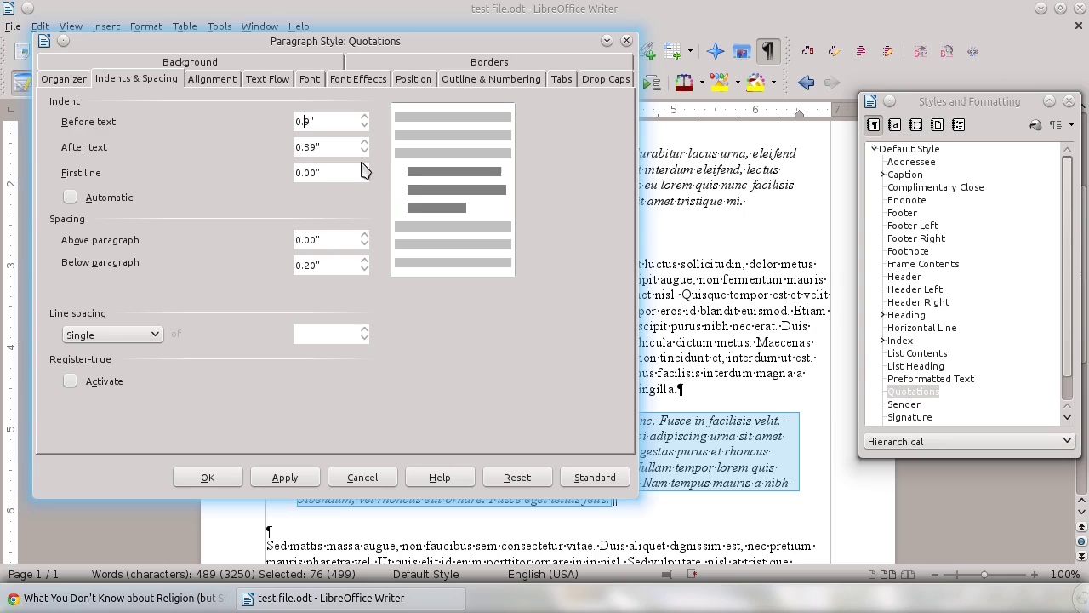
pyautogui.click(304, 147)
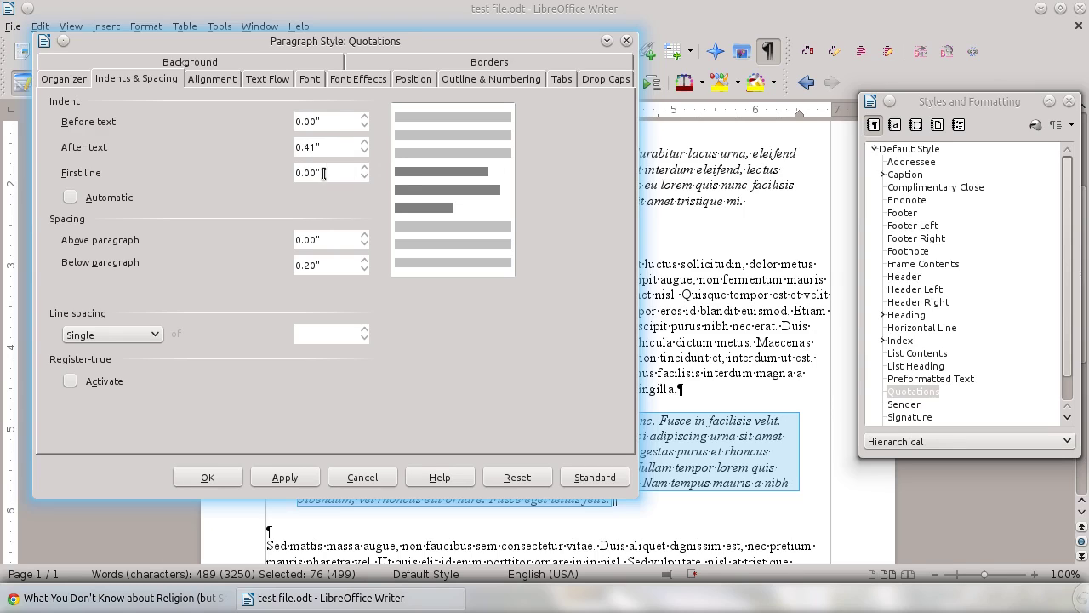
pyautogui.write('5')
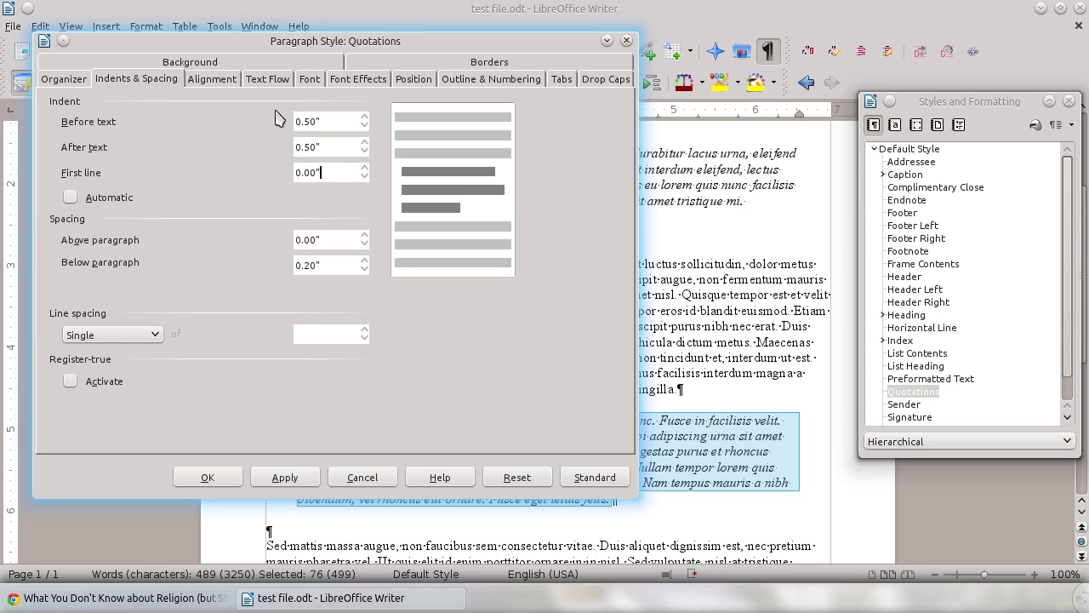
pyautogui.moveTo(315, 51); pyautogui.dragTo(301, 53)
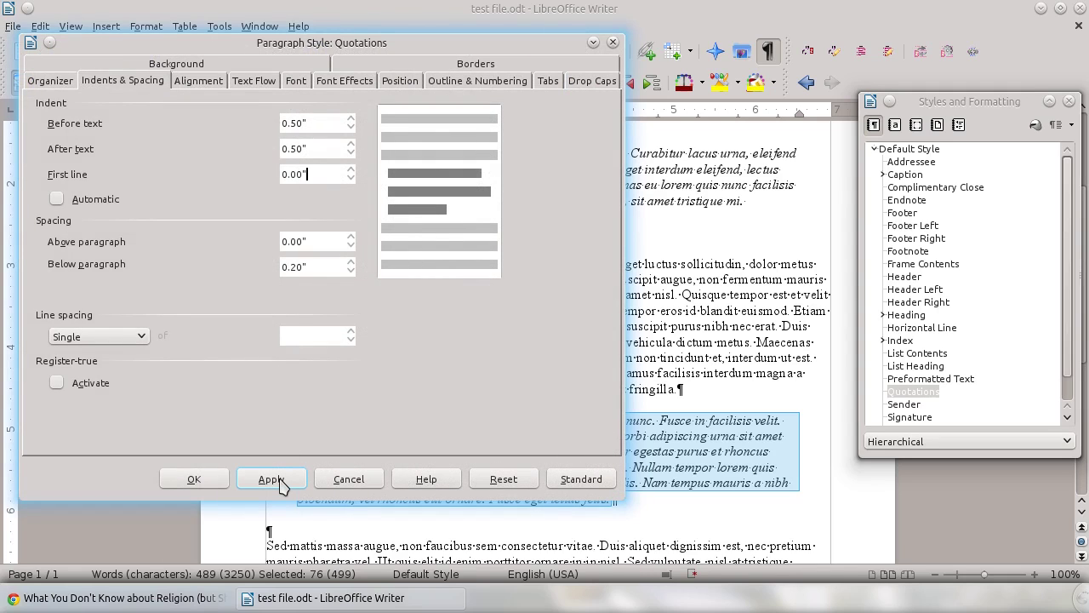
pyautogui.click(270, 479)
pyautogui.click(201, 480)
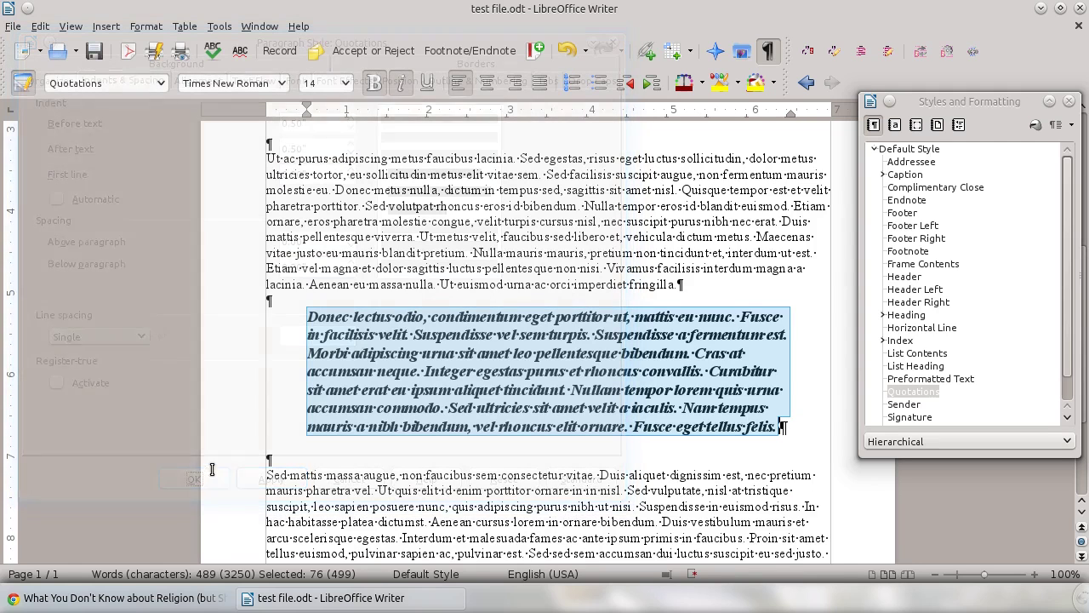
pyautogui.click(1069, 101)
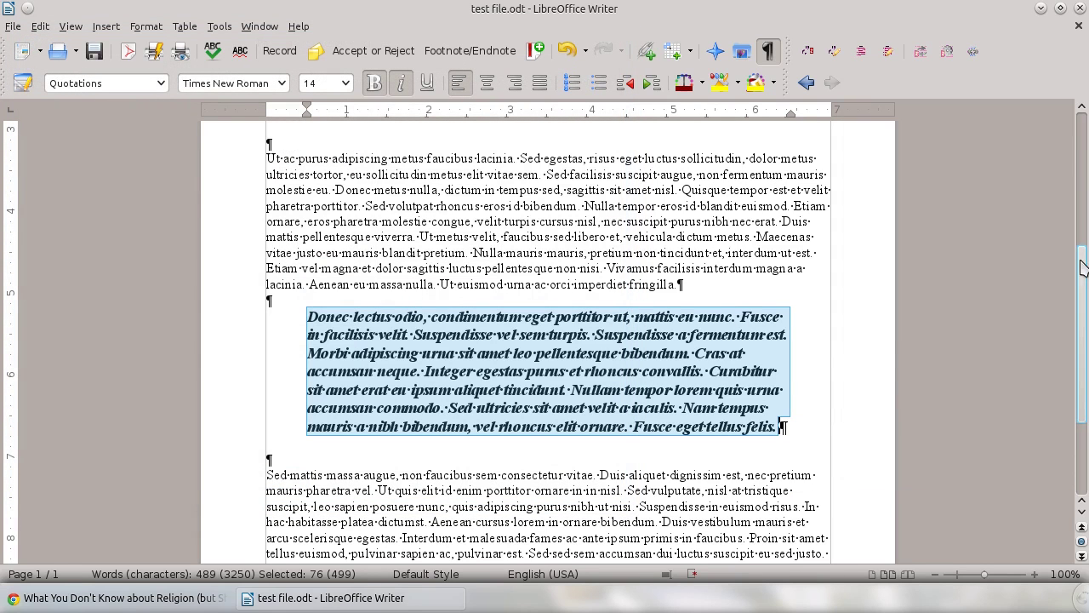
# Step: Open the Default Style paragraph style of the first paragraph for modification and set its line spacing to Double
pyautogui.moveTo(1083, 270); pyautogui.dragTo(1077, 223)
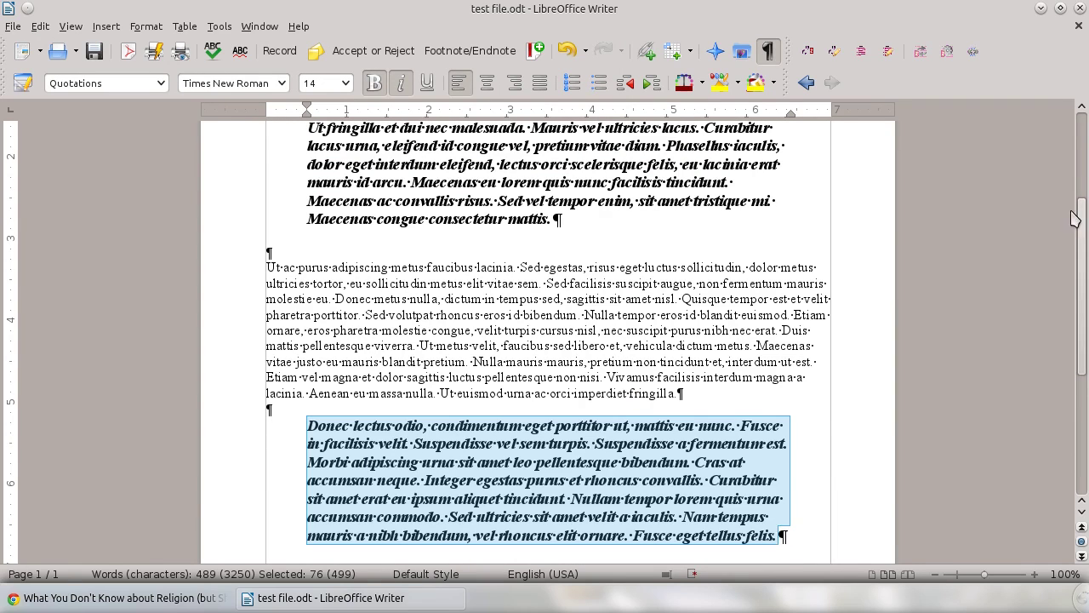
pyautogui.moveTo(1075, 225); pyautogui.dragTo(1073, 150)
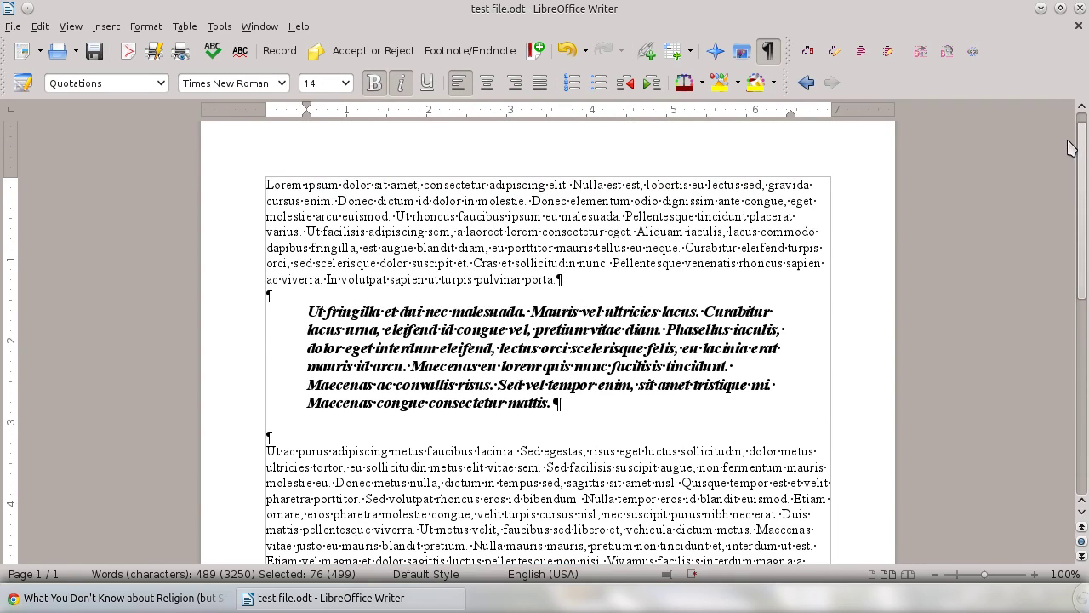
pyautogui.click(260, 186)
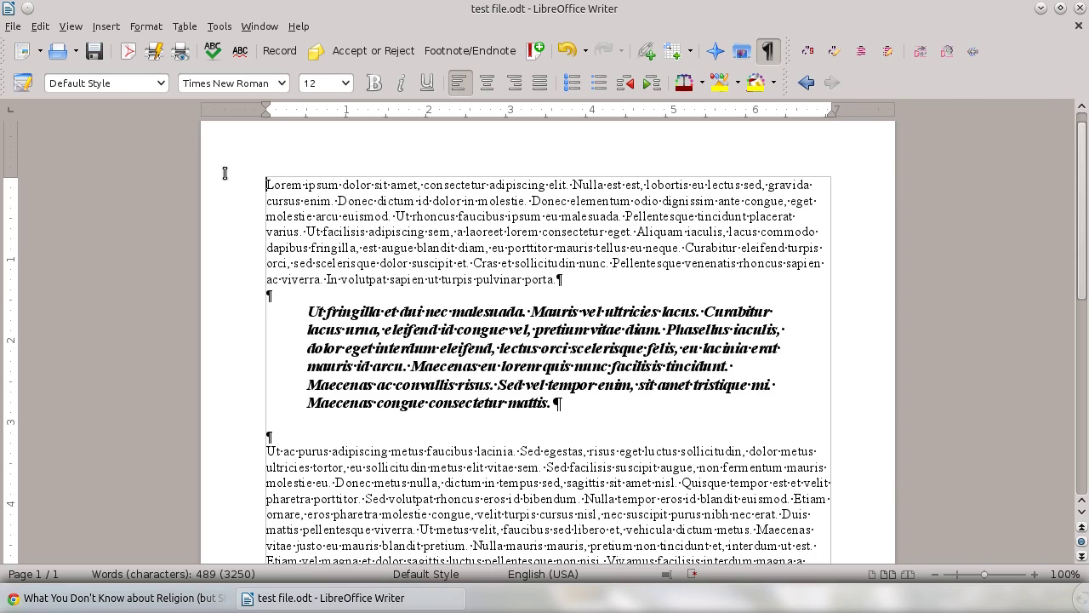
pyautogui.press('F11')
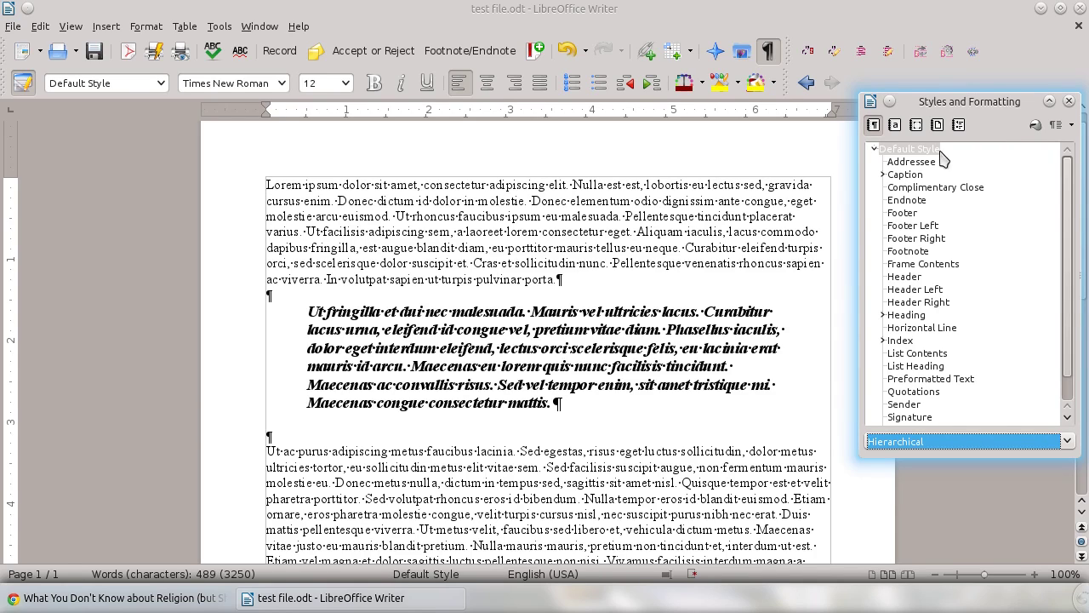
pyautogui.click(875, 150)
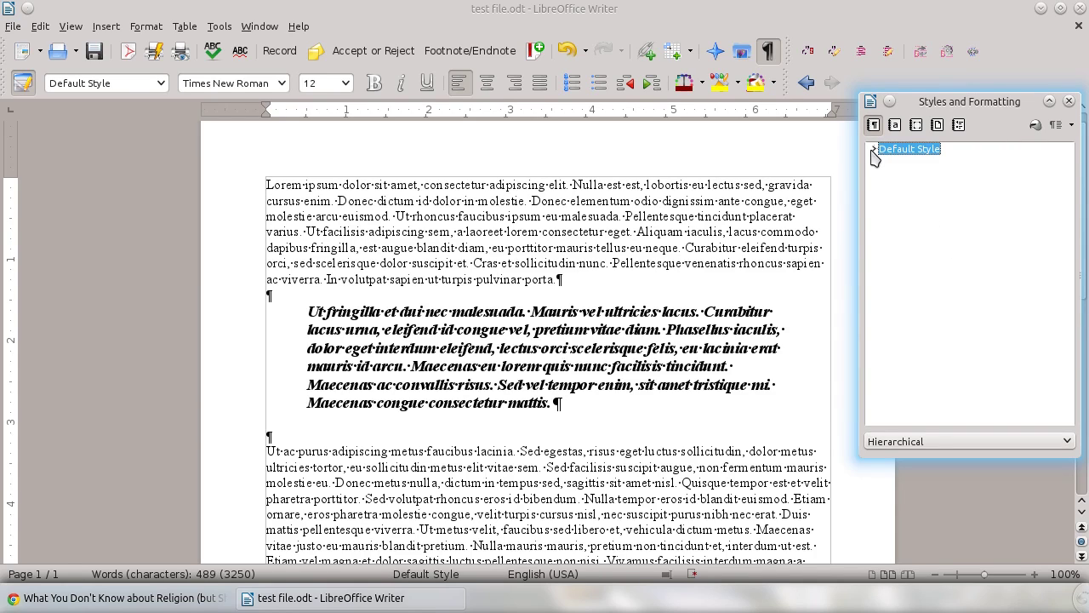
pyautogui.click(874, 149)
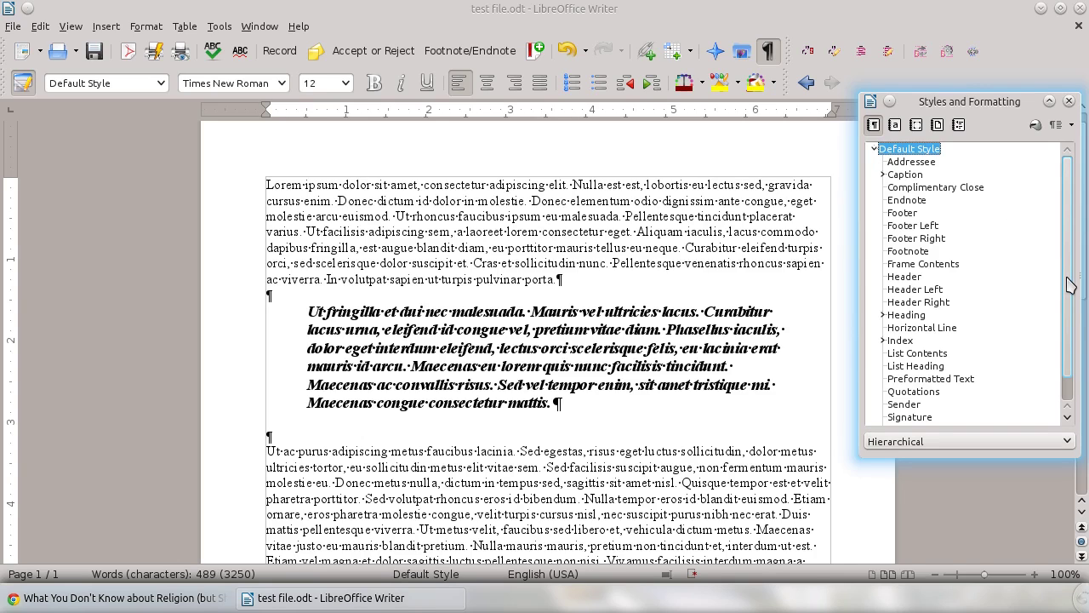
pyautogui.moveTo(1069, 285); pyautogui.dragTo(1069, 253)
pyautogui.rightClick(924, 153)
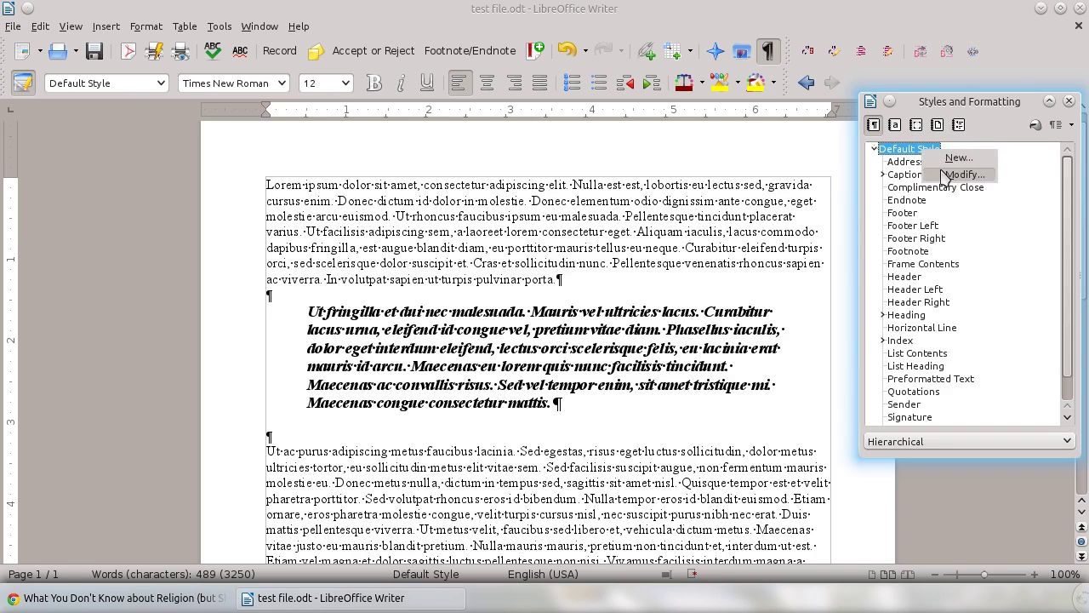
pyautogui.click(964, 174)
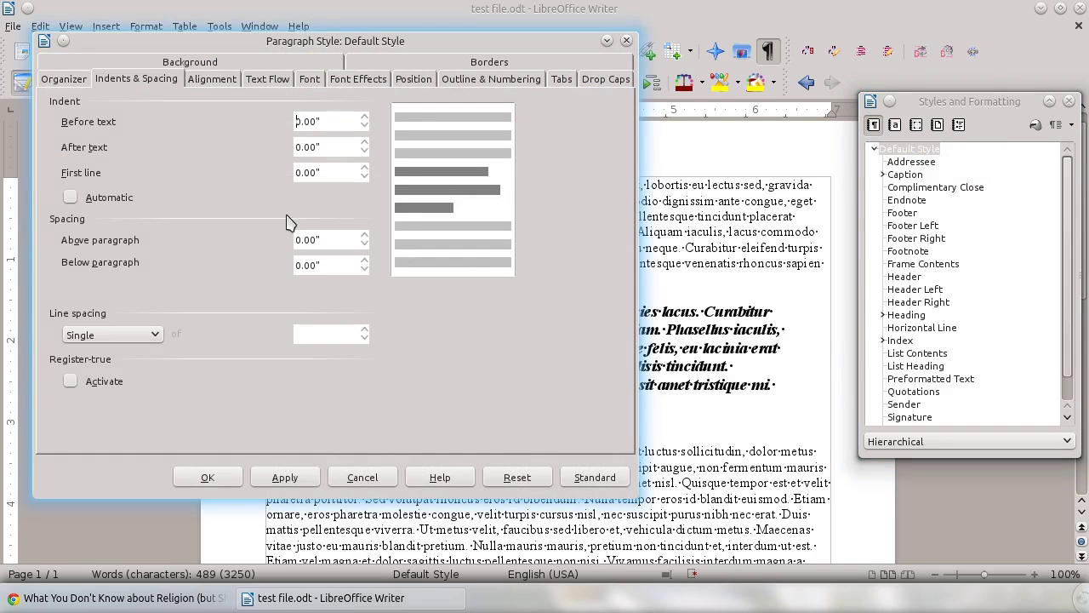
pyautogui.click(116, 336)
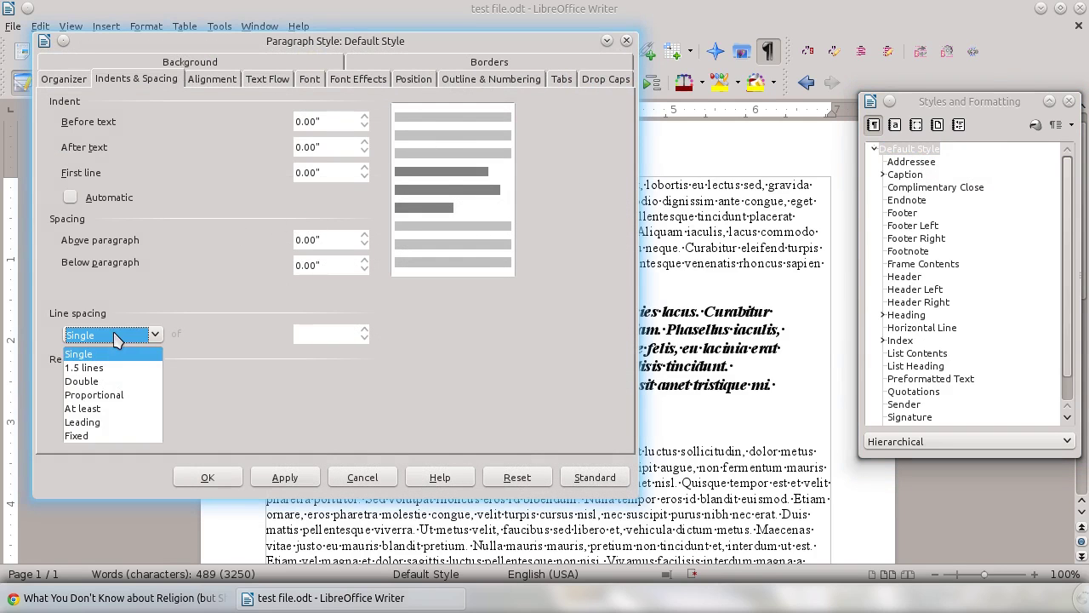
pyautogui.click(102, 382)
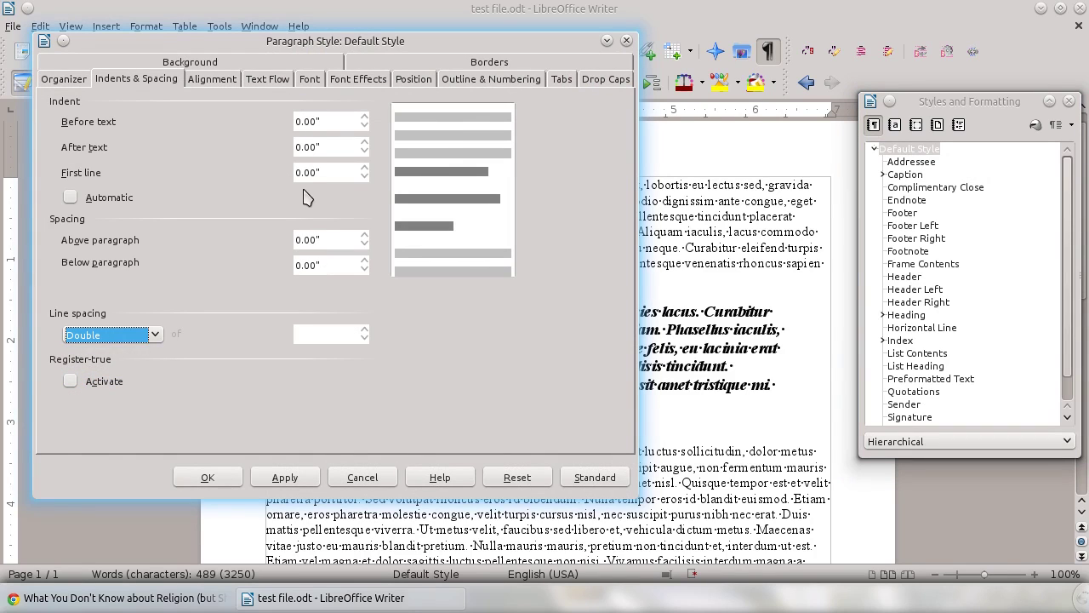
# Step: Set the Default Style's first line indent to 0.50", apply the changes and close the styles list
pyautogui.moveTo(312, 173)
pyautogui.mouseDown()
pyautogui.moveTo(301, 183)
pyautogui.moveTo(308, 194)
pyautogui.mouseUp()
pyautogui.write('5')
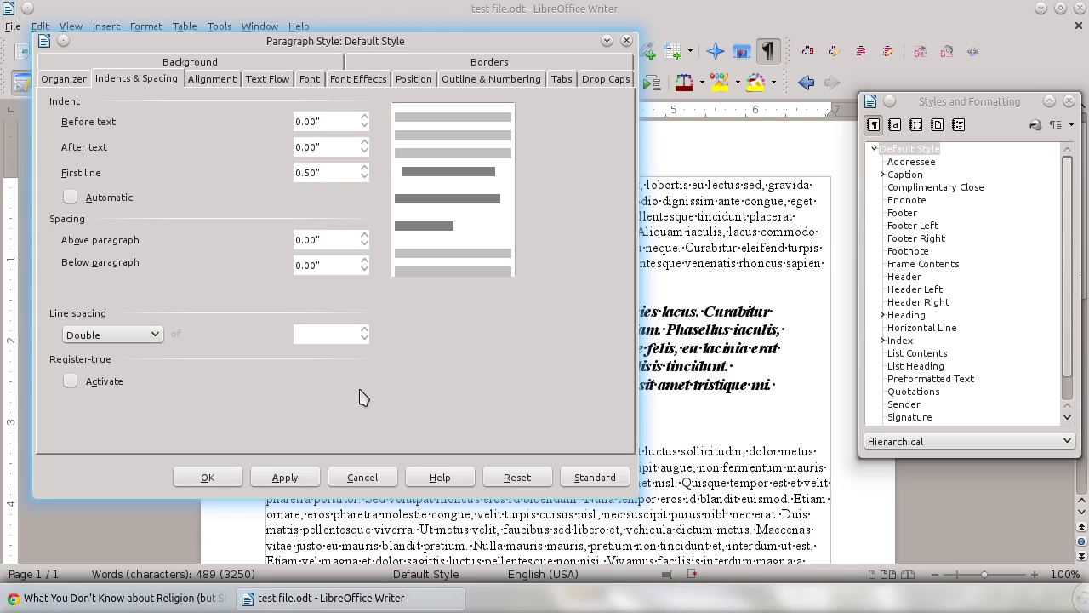
pyautogui.click(299, 480)
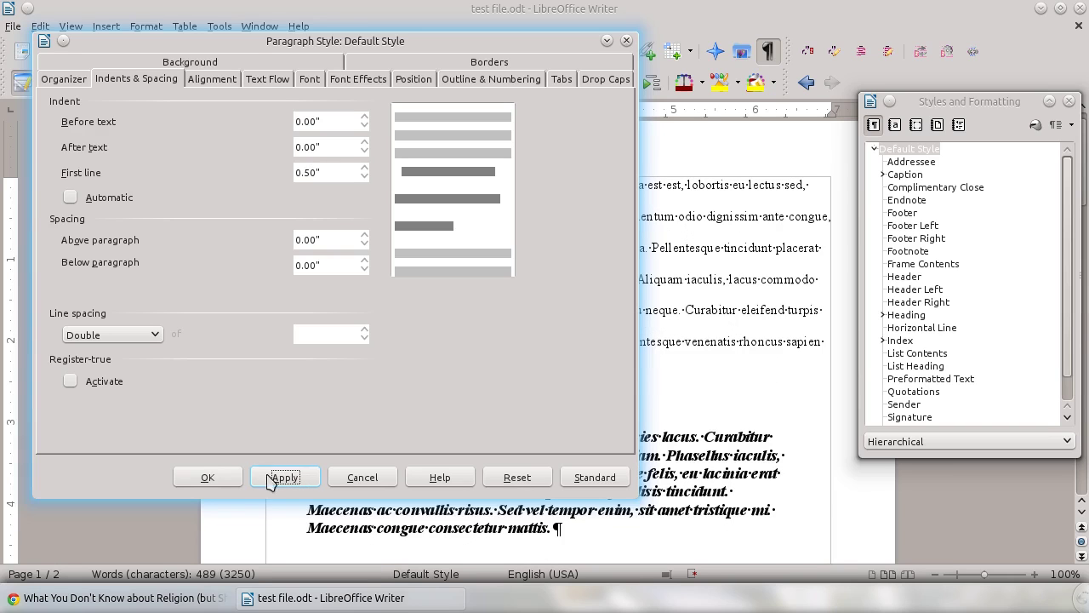
pyautogui.click(211, 476)
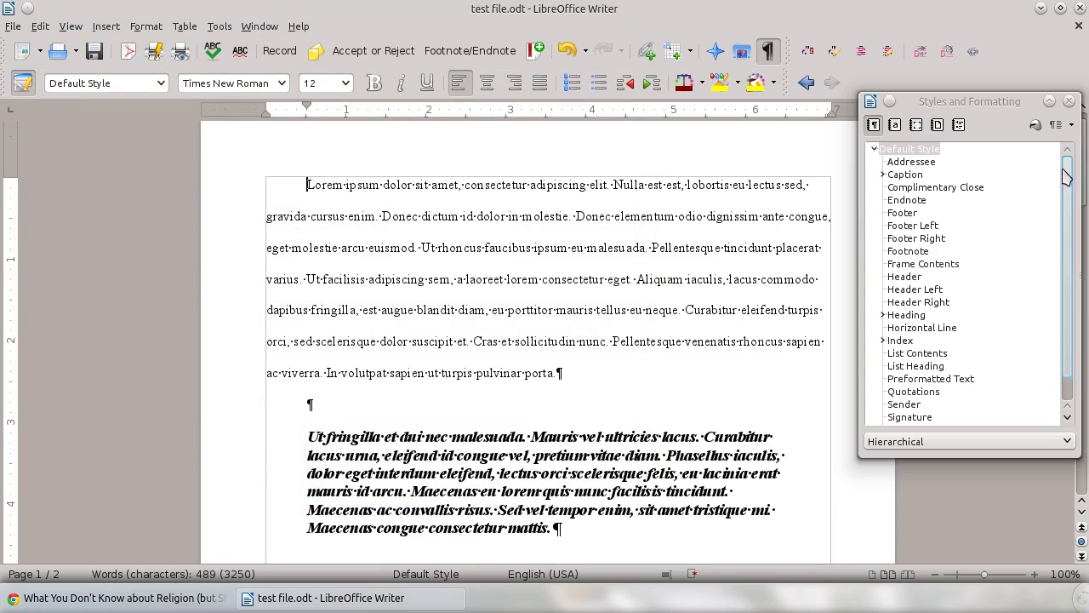
pyautogui.click(1068, 102)
# Step: Insert a new paragraph above the one starting with "Lorem ipsum" and enter the text "Heading 1" in it
pyautogui.moveTo(1084, 145)
pyautogui.mouseDown()
pyautogui.moveTo(1083, 415)
pyautogui.moveTo(1068, 134)
pyautogui.mouseUp()
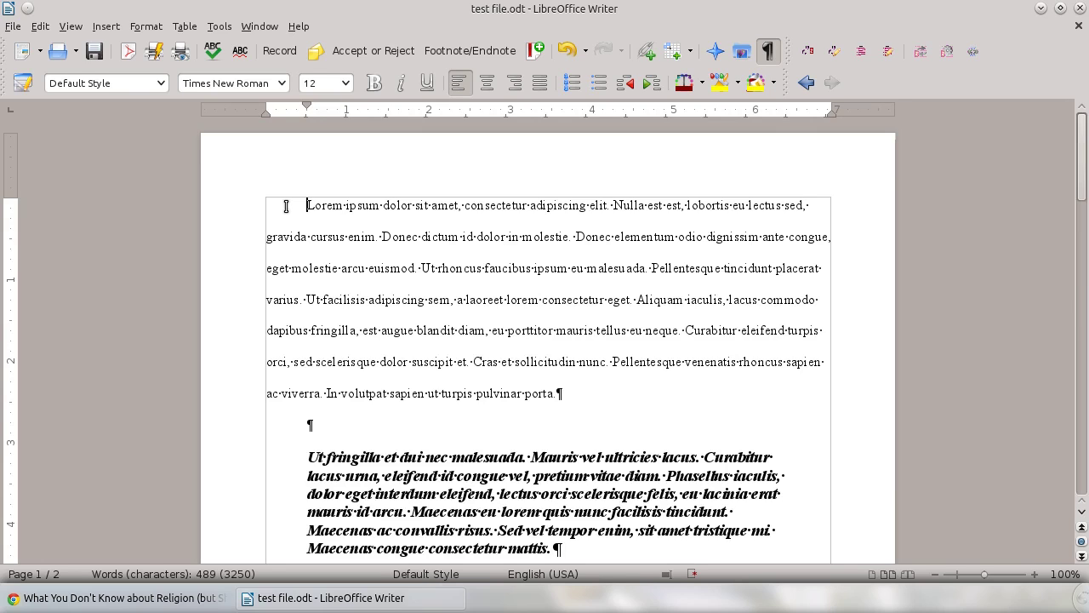
pyautogui.press('Return')
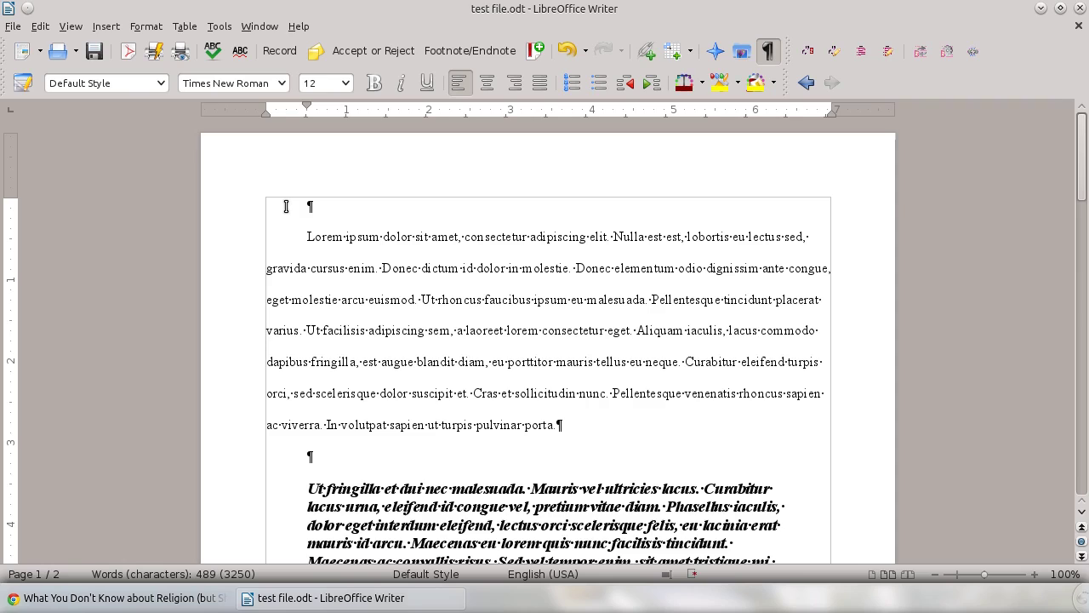
pyautogui.write('itle')
pyautogui.press('BackSpace')
pyautogui.write('Headings')
pyautogui.press('BackSpace')
pyautogui.press('BackSpace')
# Step: Select the "Heading 1" line and apply the Heading 1 paragraph style to it
pyautogui.hotkey('shift', 'Home')
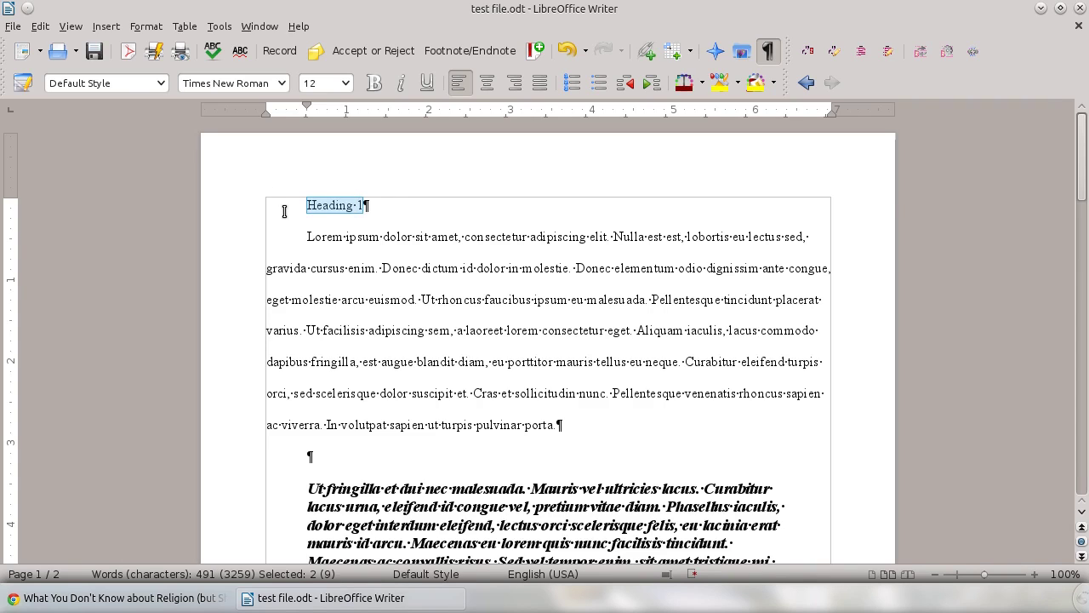
pyautogui.click(161, 82)
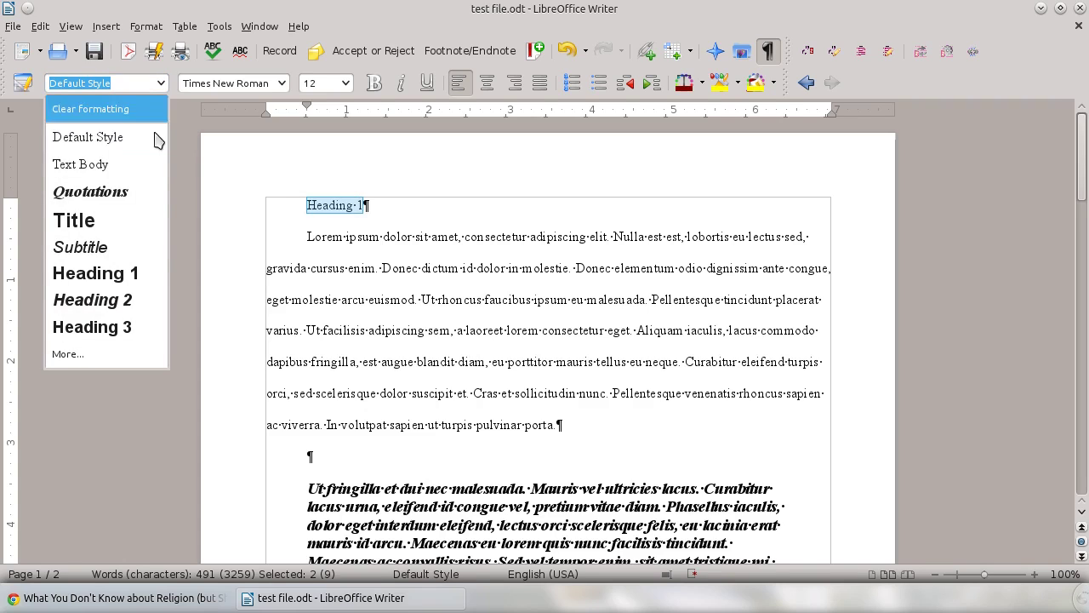
pyautogui.click(119, 273)
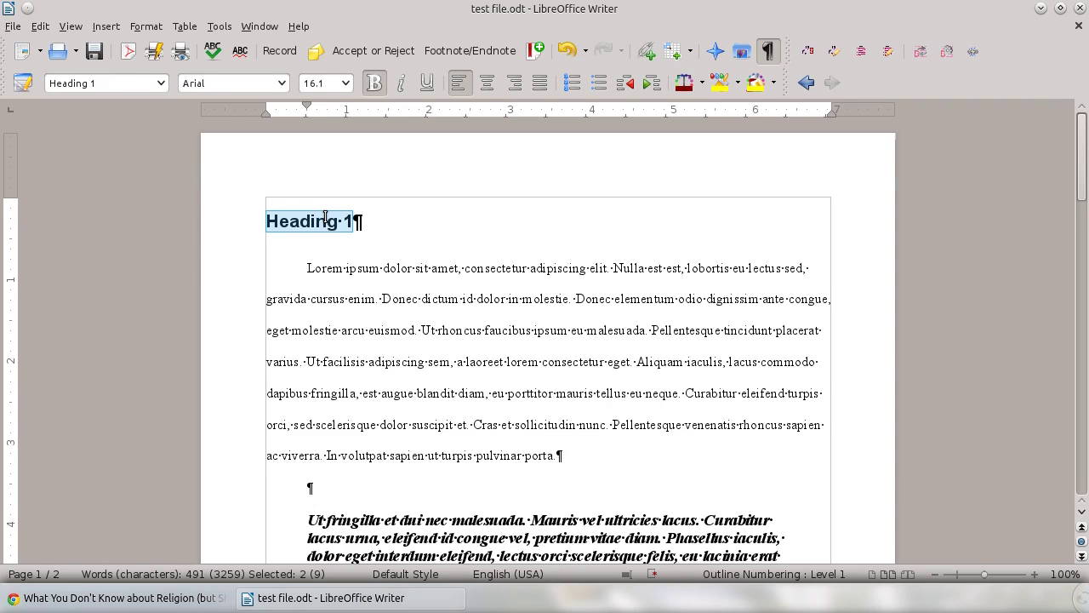
# Step: Modify the Heading 1 paragraph style so its font size is 100%, and apply the change
pyautogui.press('F11')
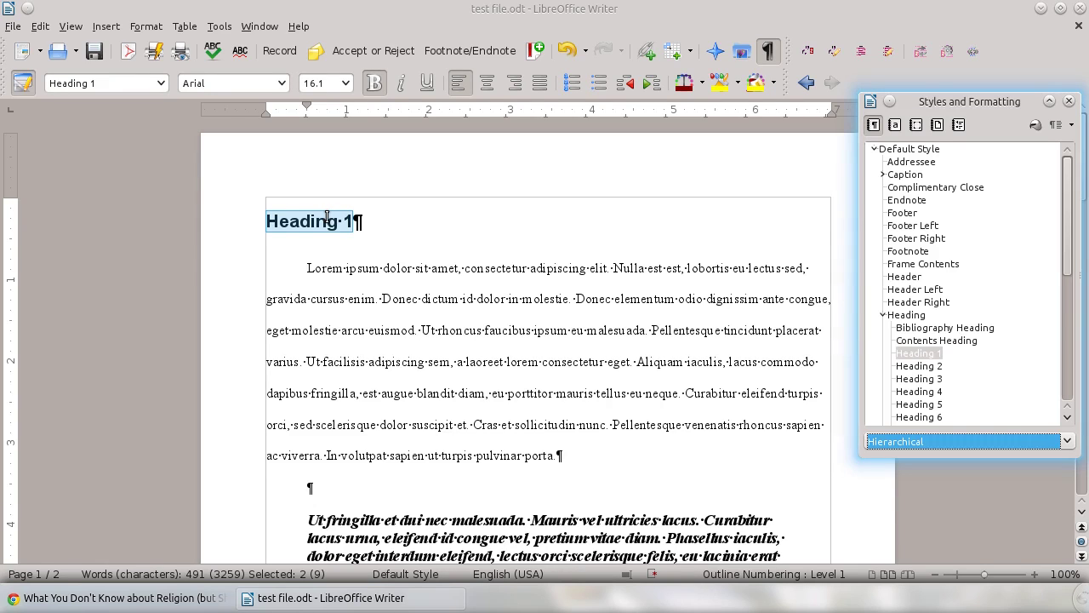
pyautogui.click(916, 355)
pyautogui.rightClick(917, 356)
pyautogui.click(926, 375)
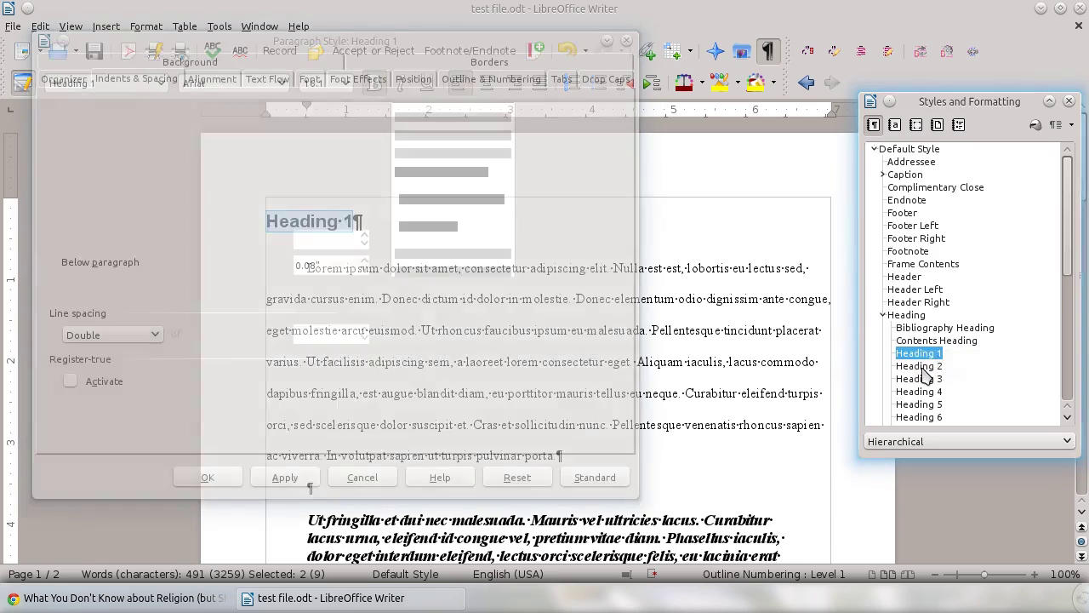
pyautogui.click(317, 79)
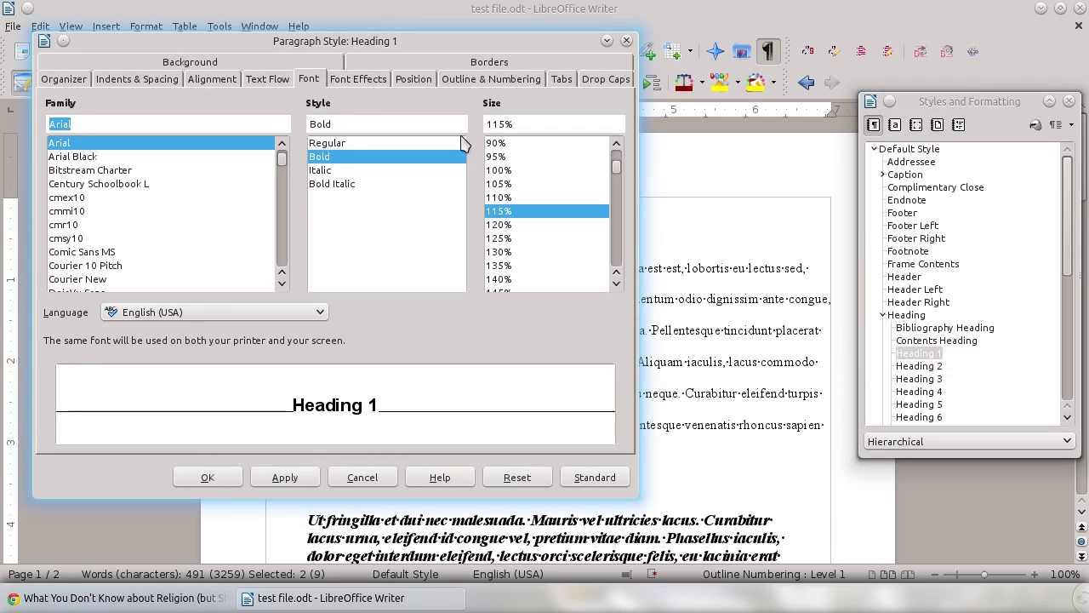
pyautogui.click(502, 170)
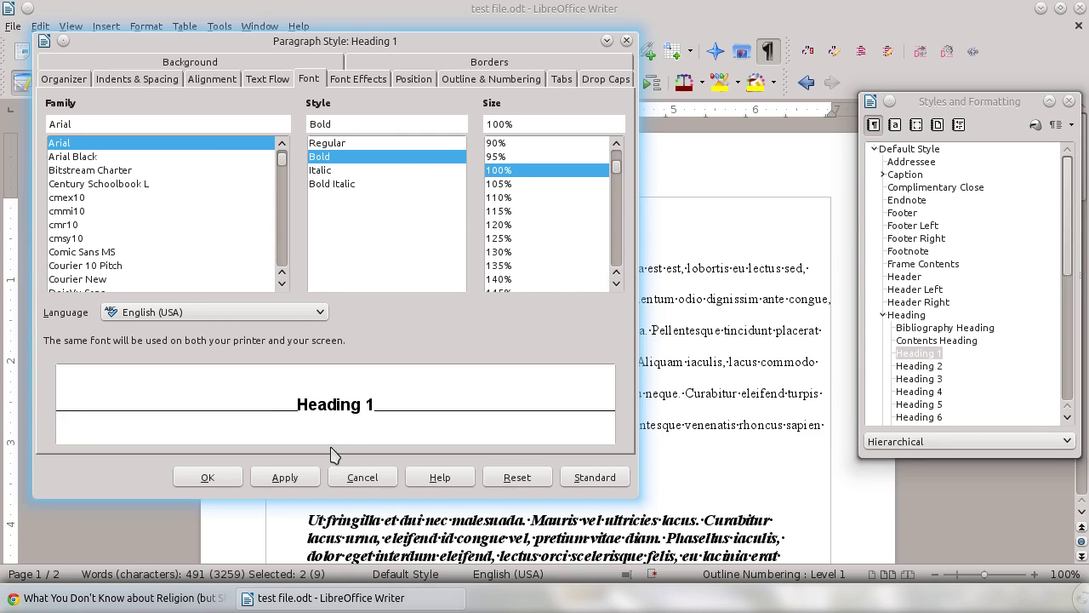
pyautogui.click(272, 478)
pyautogui.click(234, 478)
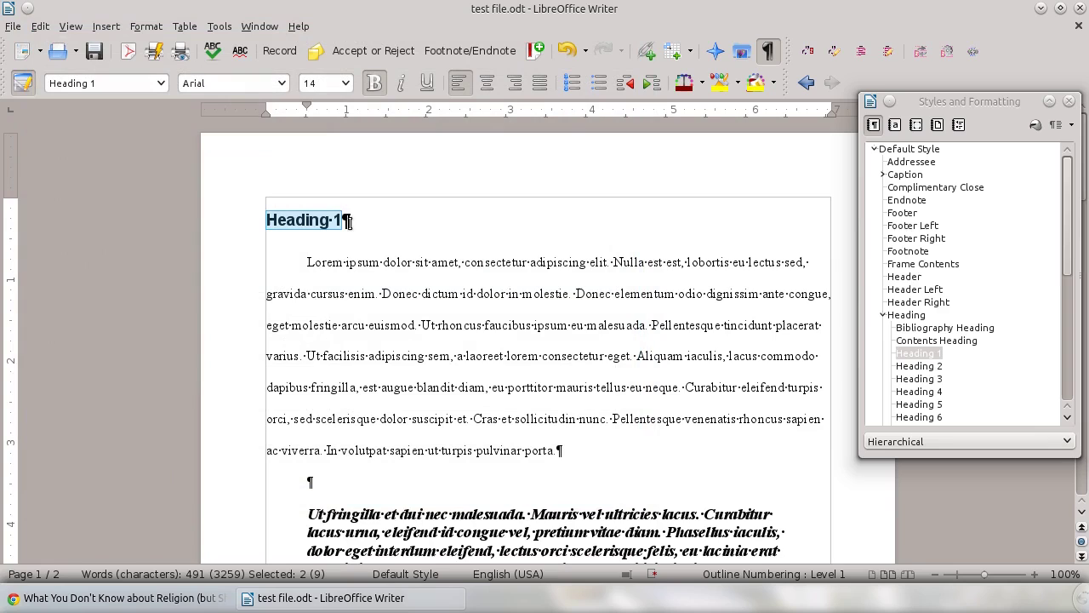
# Step: Insert a new paragraph after the one ending in "pulvinar porta." and enter the text "Heading 1a" in it
pyautogui.click(638, 451)
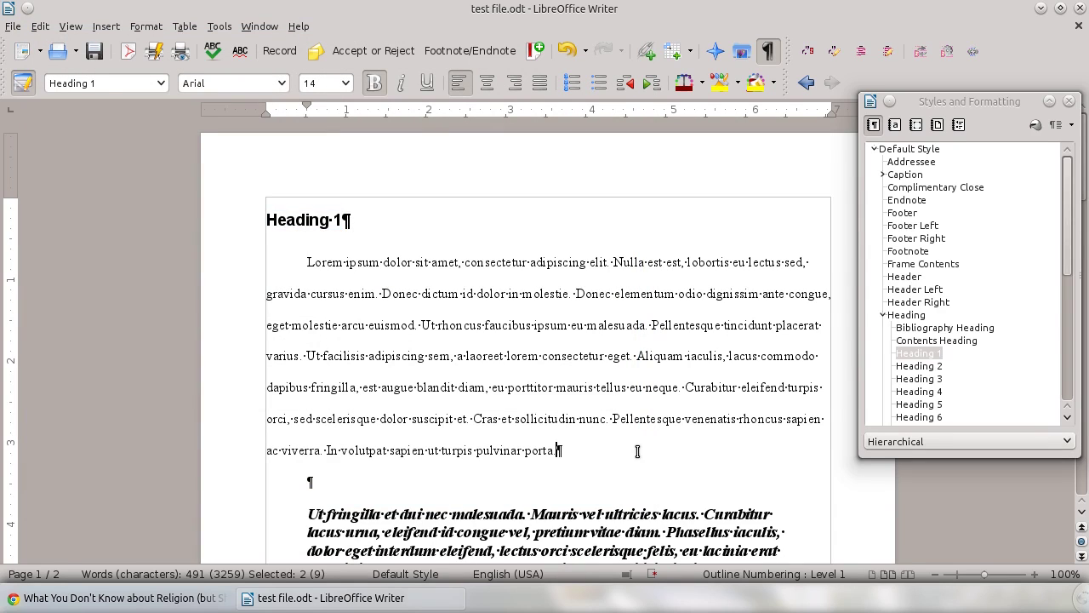
pyautogui.press('Return')
pyautogui.write('H')
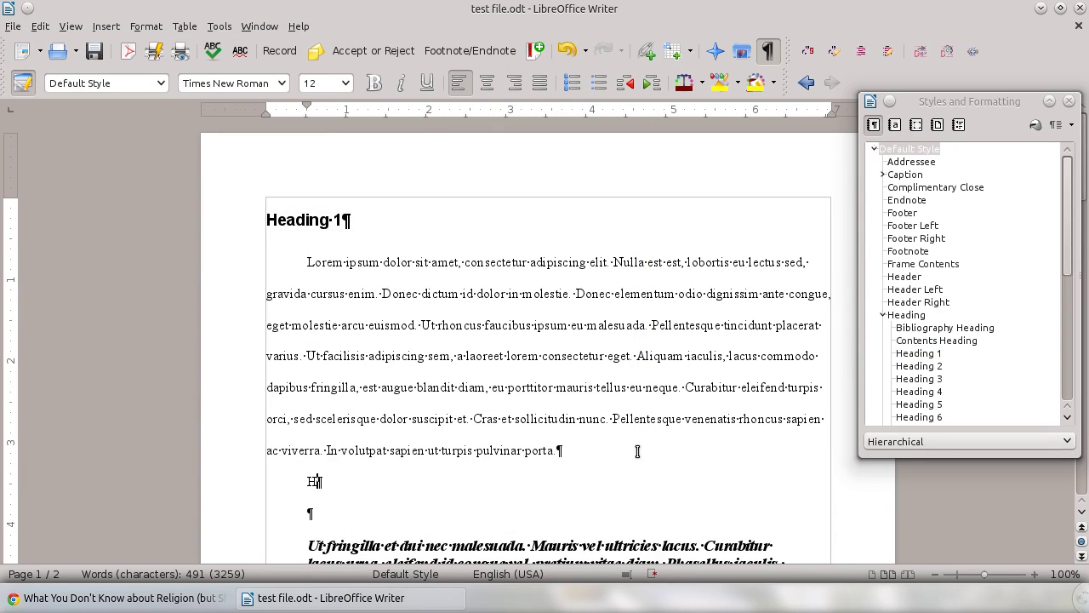
pyautogui.write('eading 2')
# Step: Select the "Heading 1a" line and apply the Heading 1 paragraph style to it
pyautogui.hotkey('shift', 'Home')
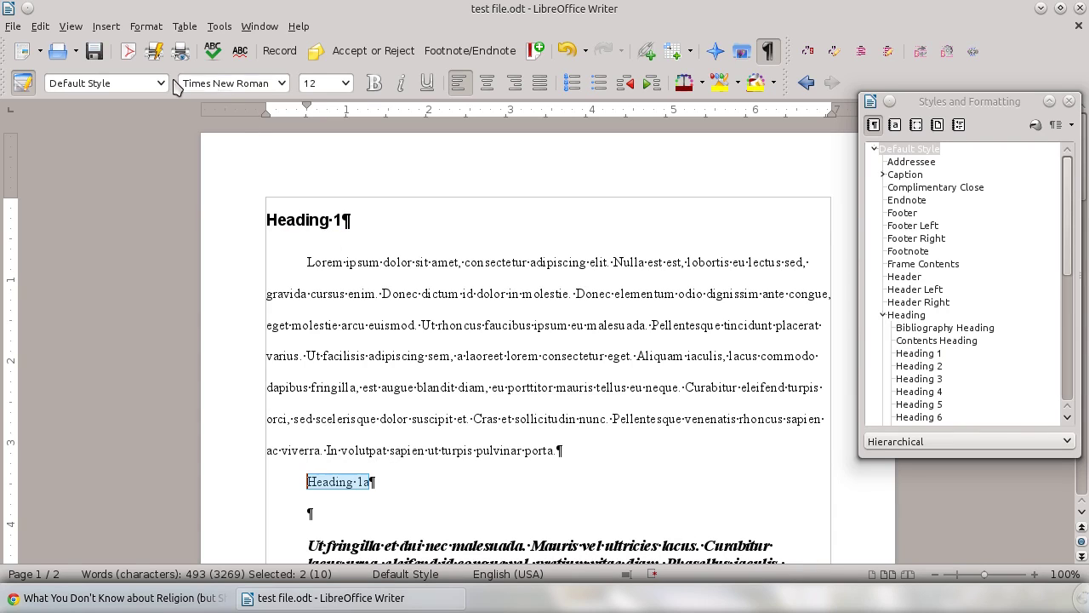
pyautogui.click(160, 84)
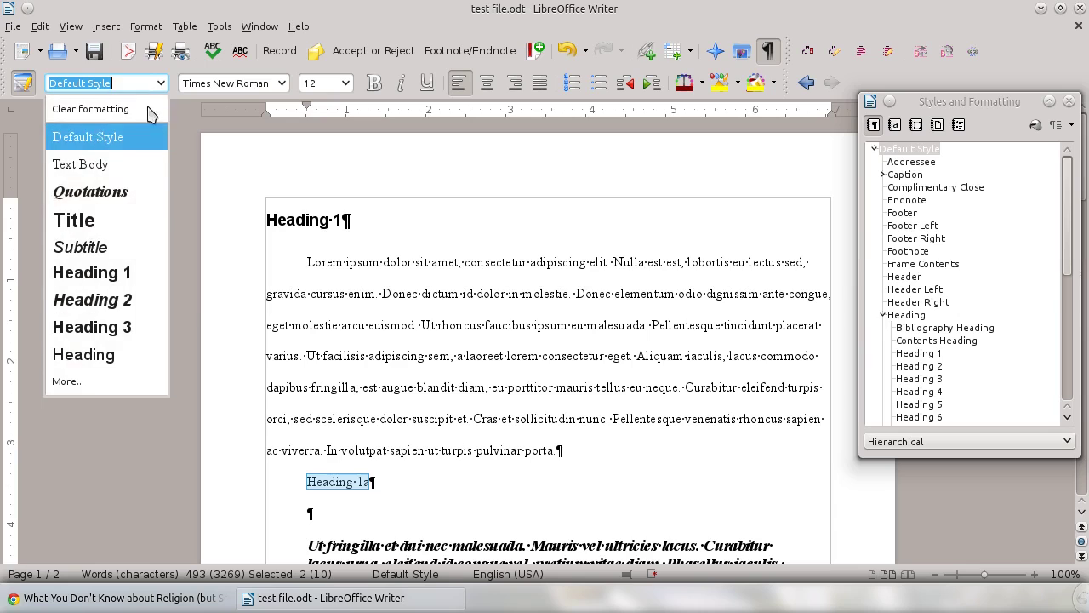
pyautogui.click(114, 274)
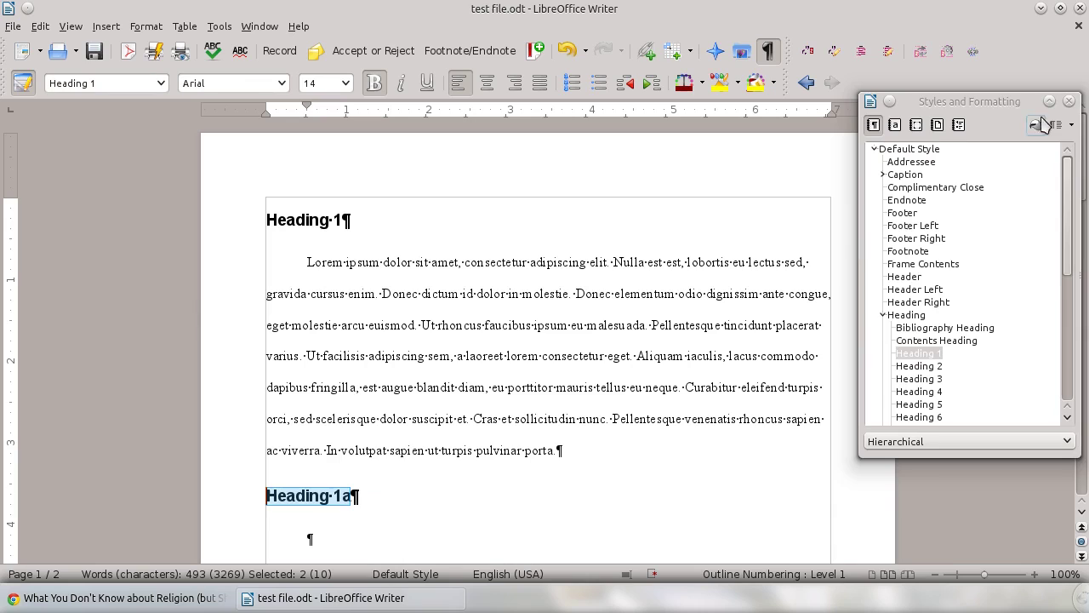
pyautogui.moveTo(1033, 104); pyautogui.dragTo(1014, 105)
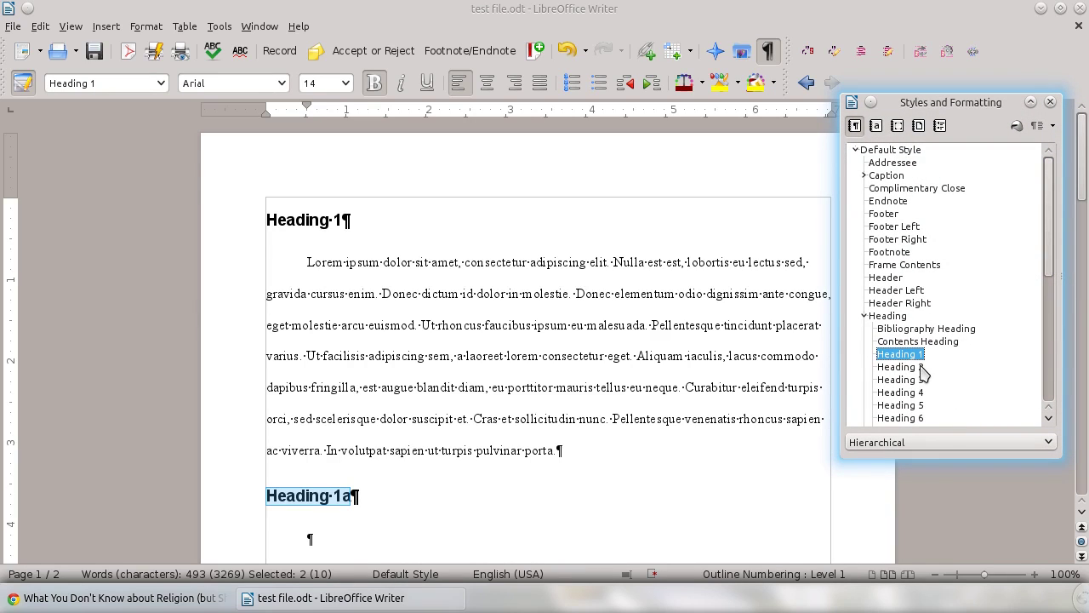
pyautogui.moveTo(1081, 186)
pyautogui.mouseDown()
pyautogui.moveTo(1084, 387)
pyautogui.moveTo(1070, 178)
pyautogui.mouseUp()
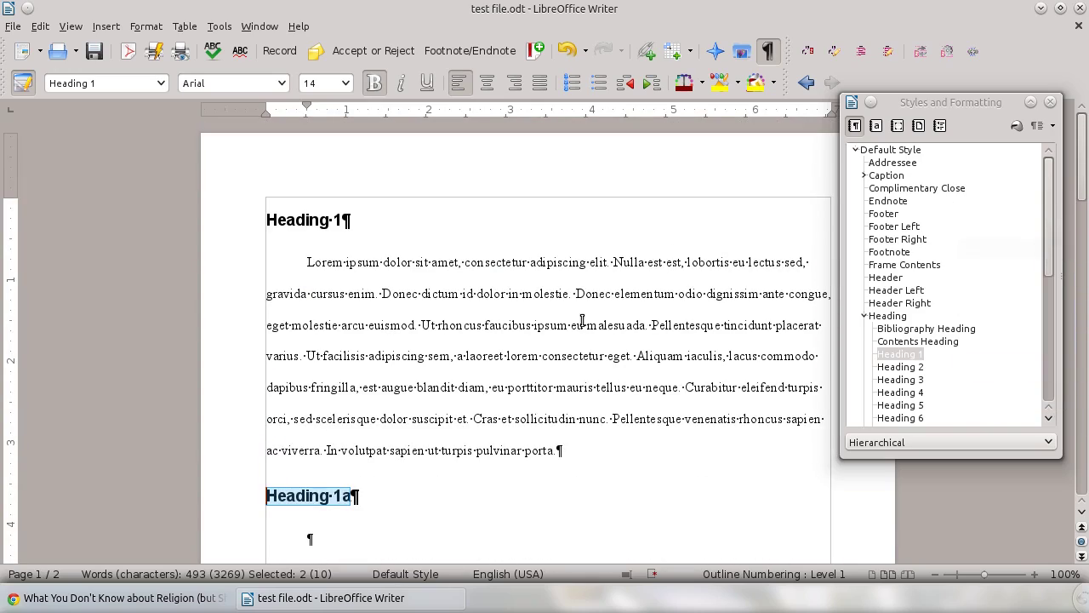
pyautogui.click(582, 322)
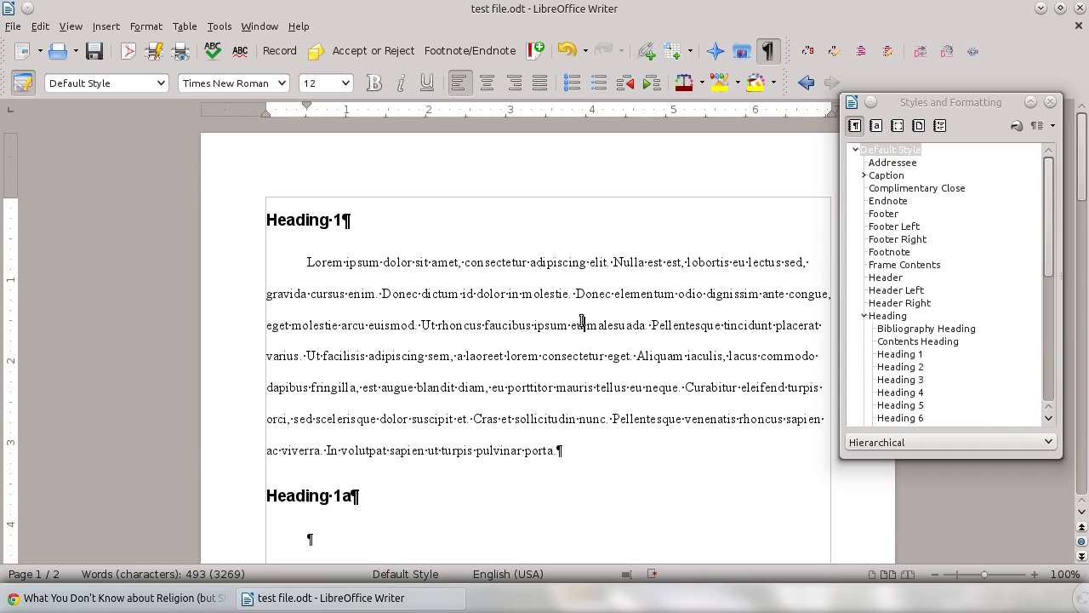